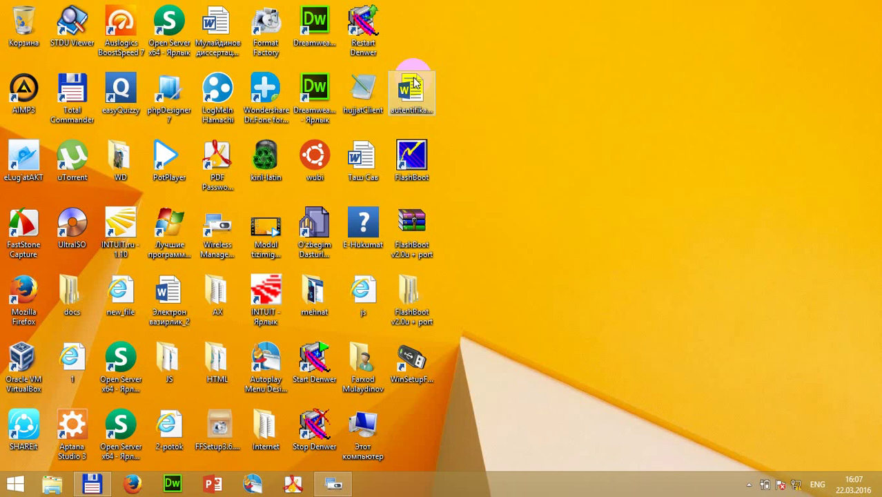
Step: Open Oracle VM VirtualBox from the desktop
{"action": "left_click", "coordinate": [24, 365]}
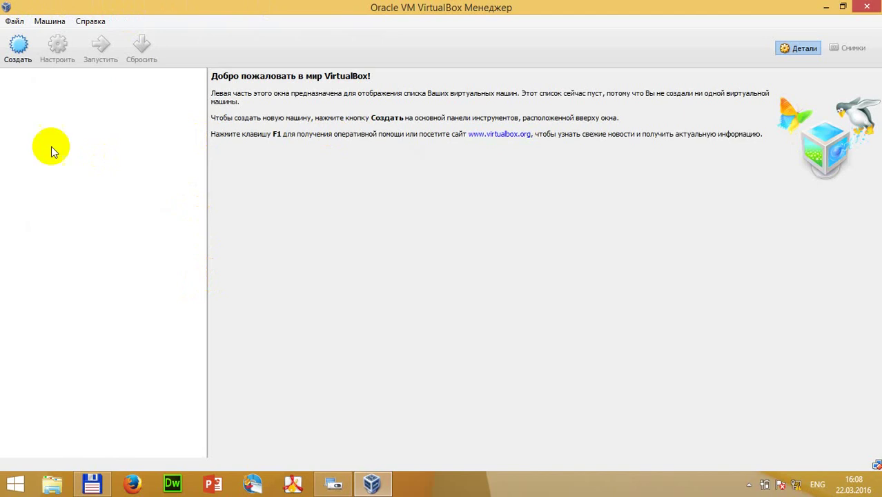
{"action": "left_click", "coordinate": [15, 483]}
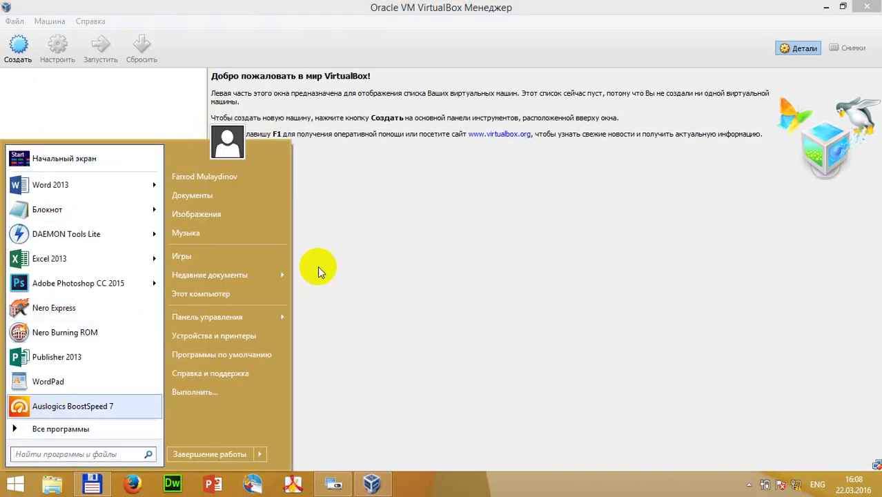
{"action": "left_click", "coordinate": [472, 178]}
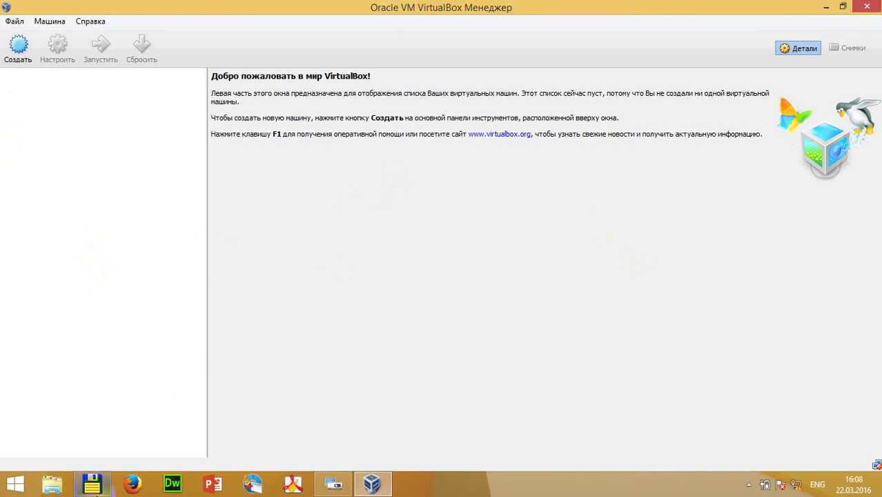
Step: Switch to Total Commander, locate the VirtualBox-4.3.2-90405-Win installer in d:\Data\Install, and return to VirtualBox
{"action": "left_click", "coordinate": [92, 483]}
{"action": "scroll", "coordinate": [493, 154], "scroll_direction": "up", "scroll_amount": 3}
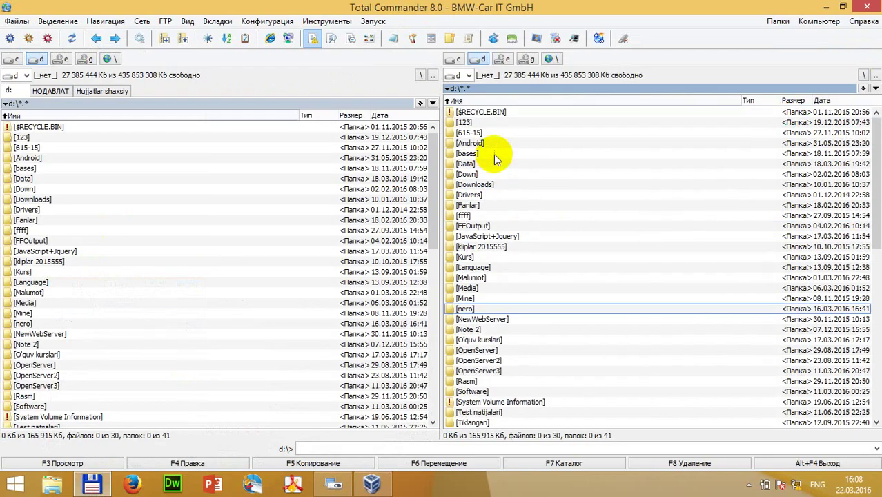
{"action": "double_click", "coordinate": [488, 164]}
{"action": "left_click", "coordinate": [488, 154]}
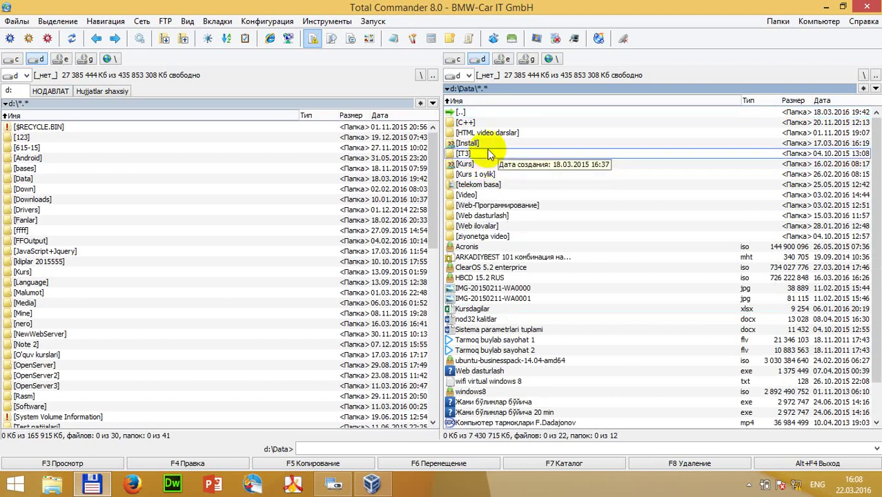
{"action": "double_click", "coordinate": [494, 143]}
{"action": "scroll", "coordinate": [580, 276], "scroll_direction": "down", "scroll_amount": 2}
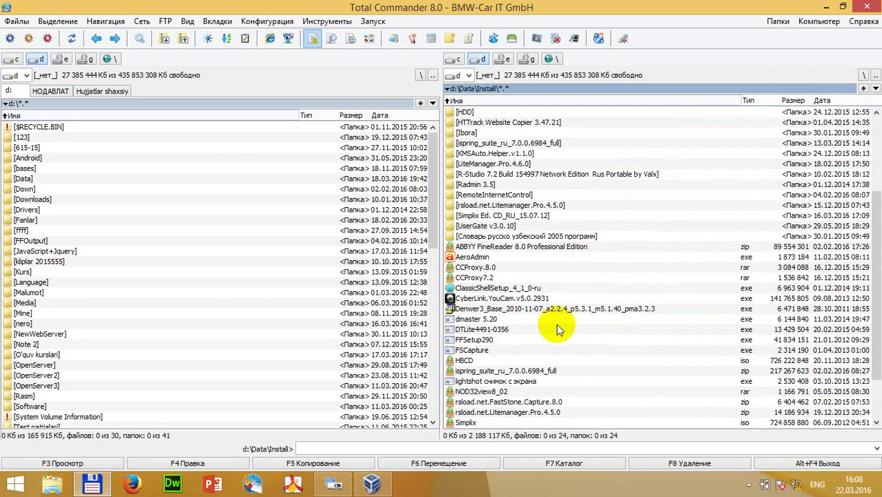
{"action": "scroll", "coordinate": [553, 332], "scroll_direction": "down", "scroll_amount": 2}
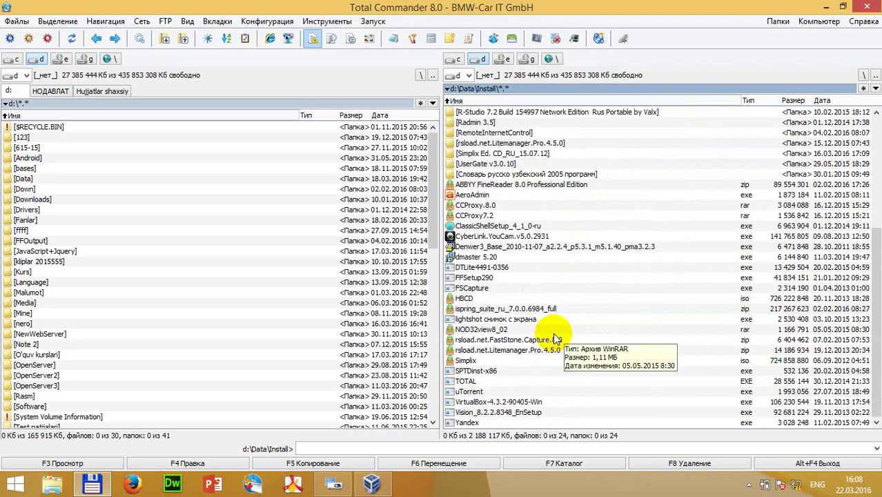
{"action": "left_click", "coordinate": [491, 403]}
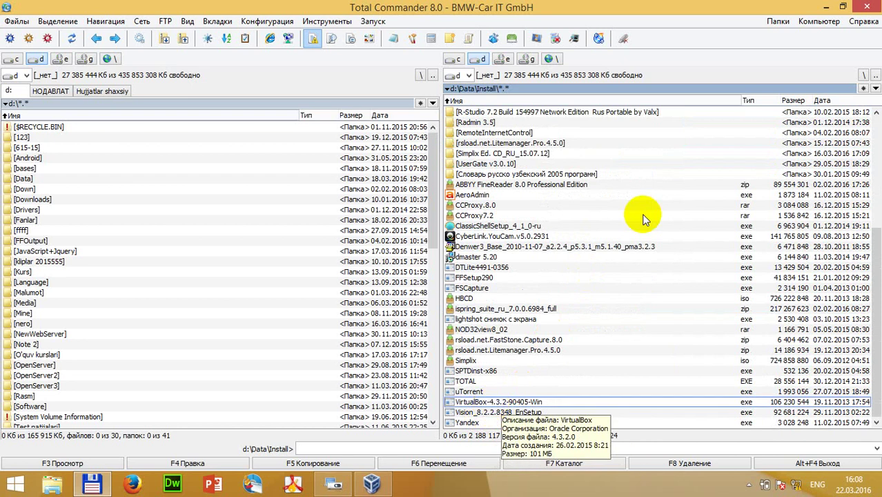
{"action": "left_click", "coordinate": [826, 9]}
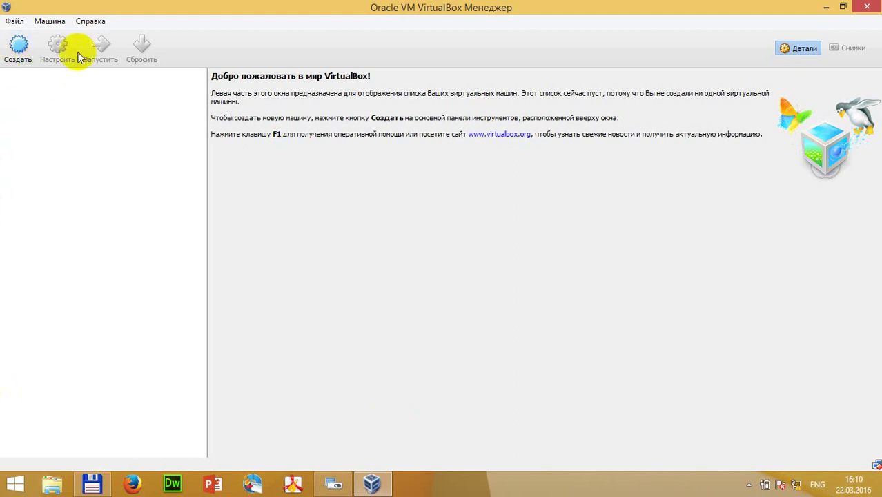
Step: Start creating a new virtual machine and move the wizard higher up the screen, ready to enter the name
{"action": "left_click", "coordinate": [17, 54]}
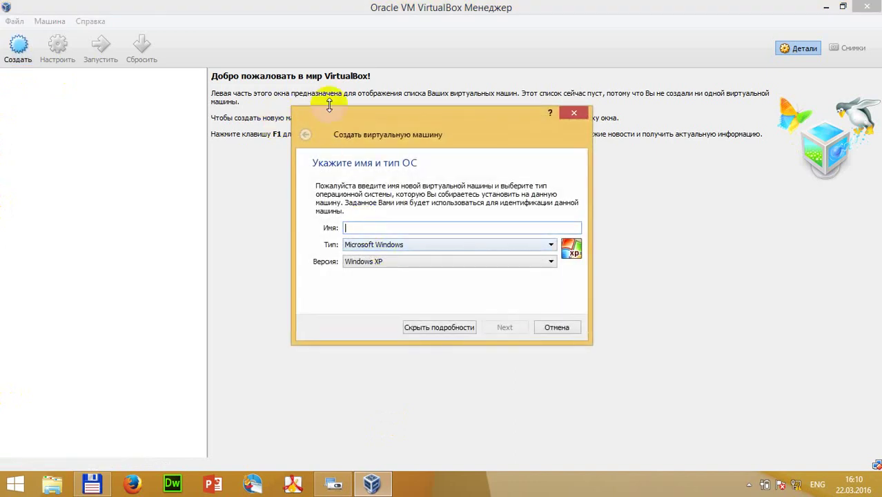
{"action": "left_click_drag", "start_coordinate": [317, 120], "coordinate": [308, 74]}
{"action": "left_click", "coordinate": [363, 183]}
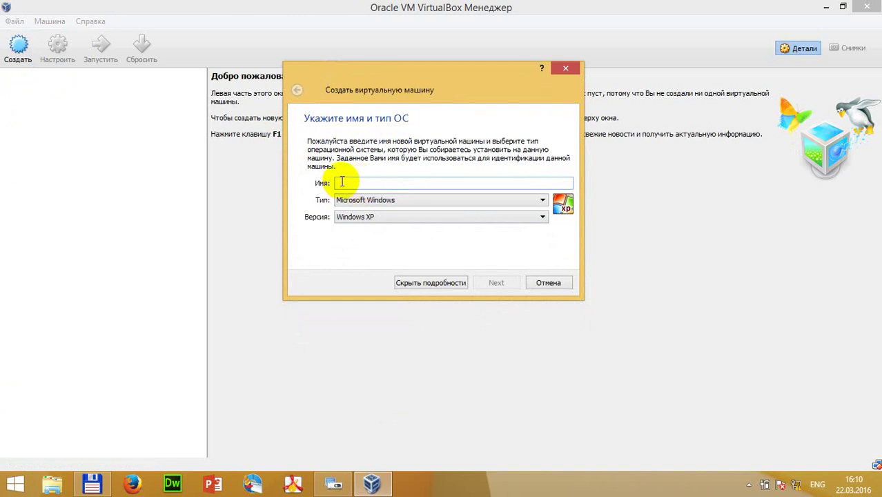
{"action": "left_click", "coordinate": [350, 182]}
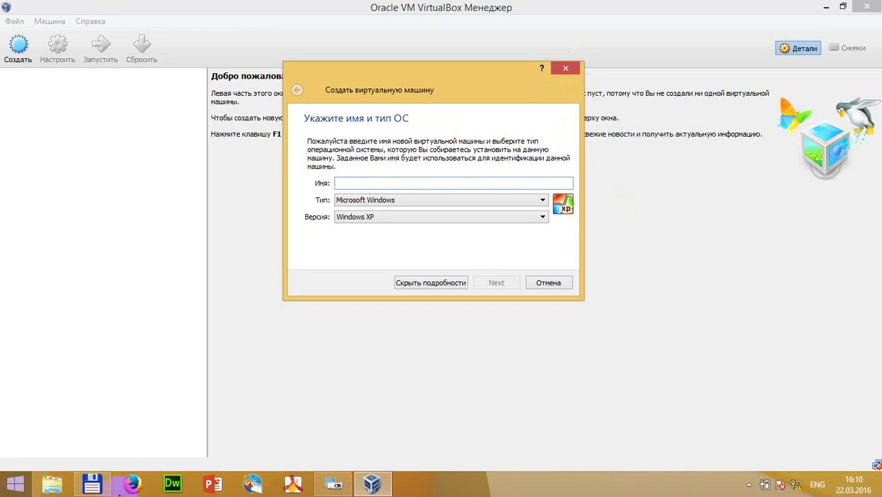
Step: Switch to Total Commander and browse to the VirtualBox VMs folder in c:\Users\Admin
{"action": "left_click", "coordinate": [92, 483]}
{"action": "left_click", "coordinate": [12, 58]}
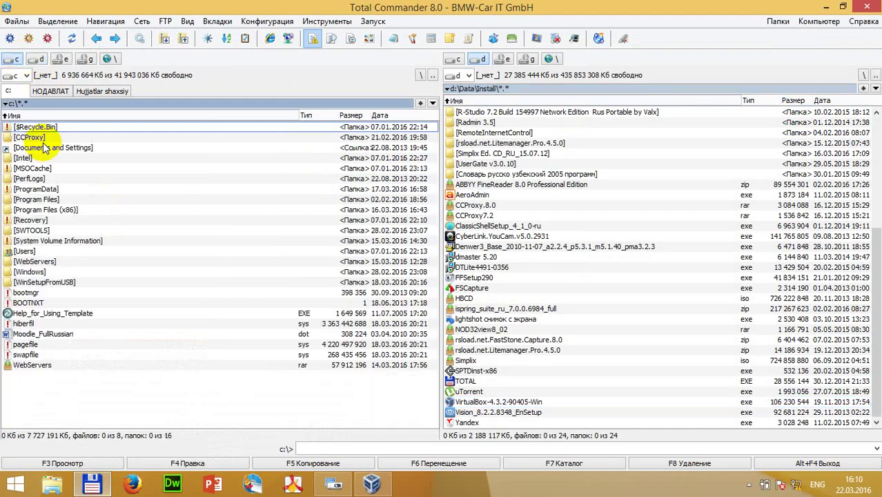
{"action": "double_click", "coordinate": [31, 252]}
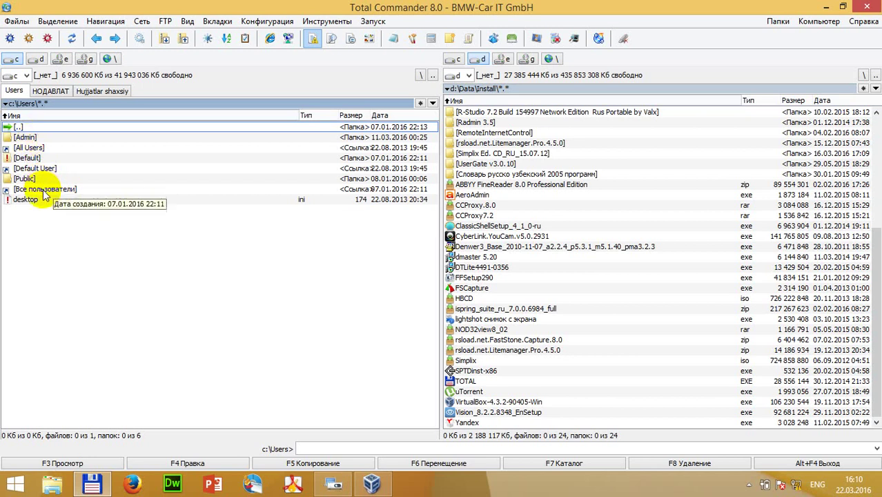
{"action": "double_click", "coordinate": [44, 188]}
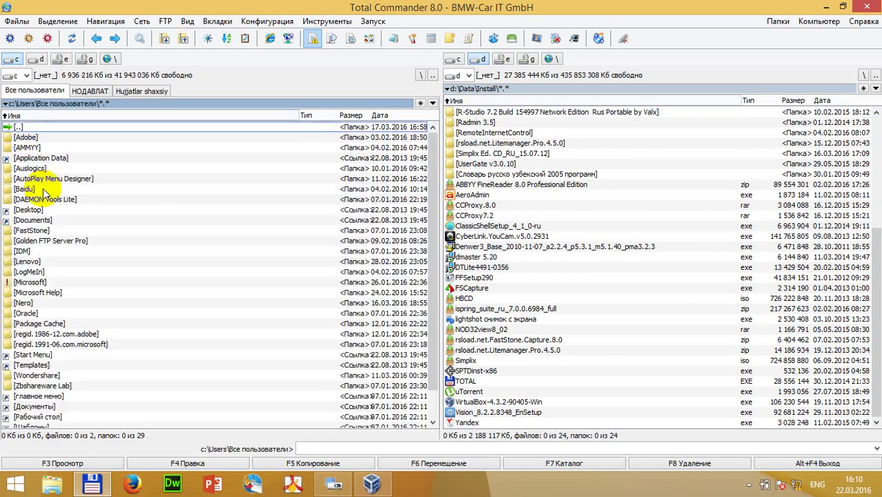
{"action": "double_click", "coordinate": [39, 127]}
{"action": "double_click", "coordinate": [28, 138]}
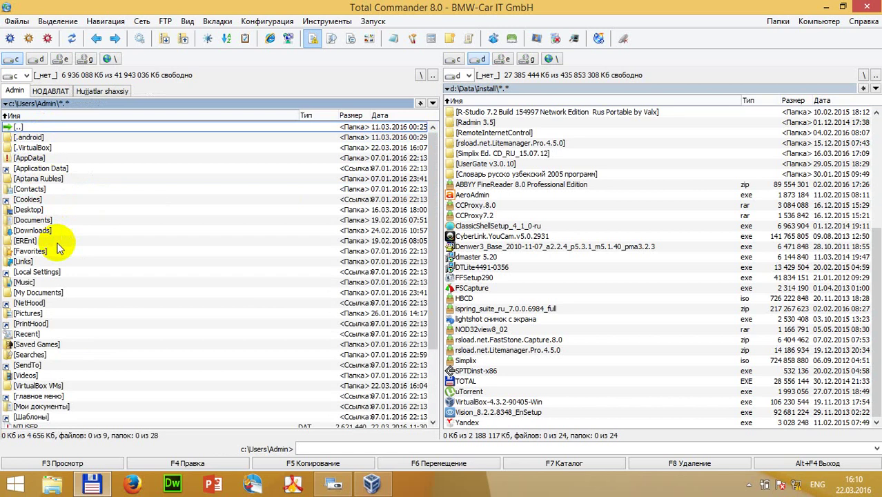
{"action": "double_click", "coordinate": [52, 385]}
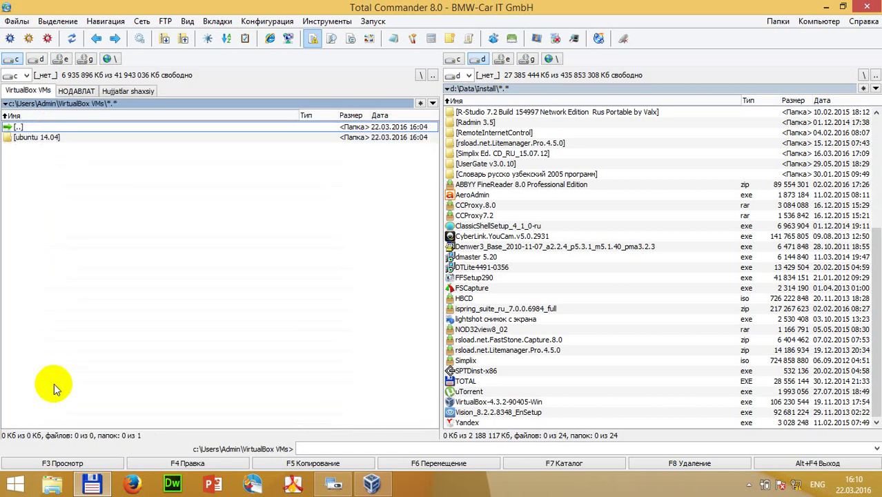
Step: Examine the contents of the .VirtualBox folder in c:\Users\Admin and return to the parent folder
{"action": "double_click", "coordinate": [50, 129]}
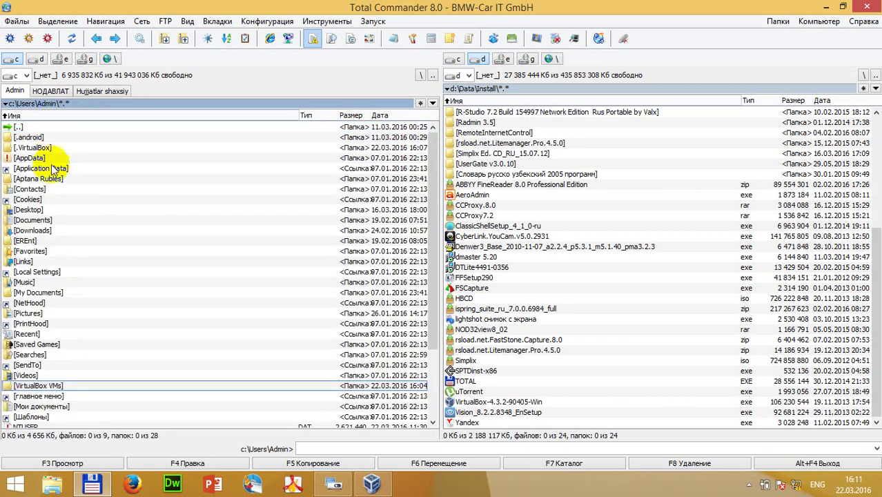
{"action": "double_click", "coordinate": [57, 148]}
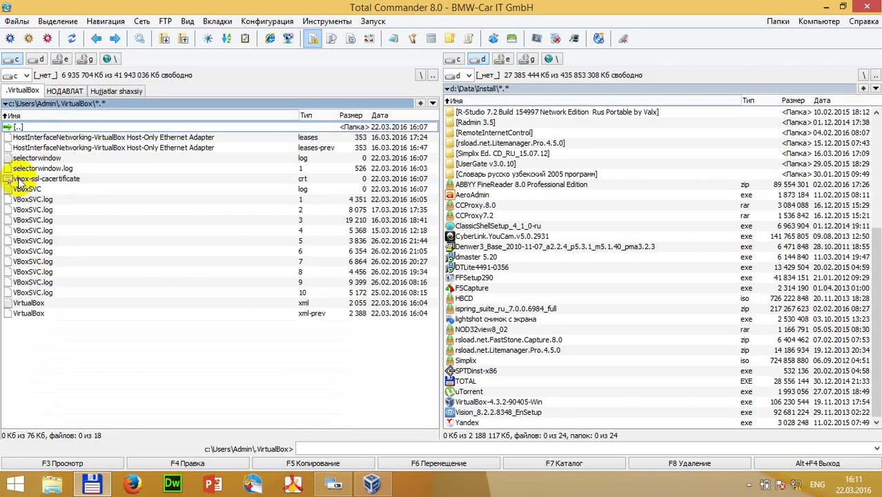
{"action": "double_click", "coordinate": [59, 127]}
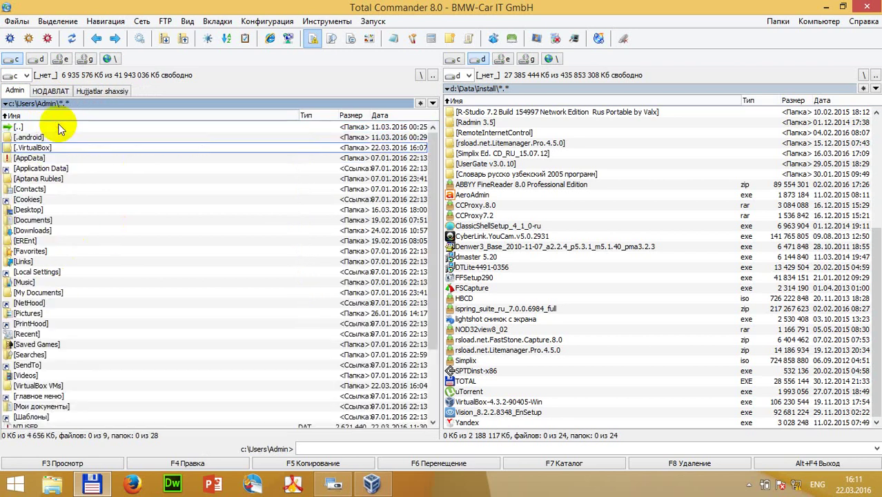
Step: Switch back to VirtualBox and name the new virtual machine Virtual XP
{"action": "left_click", "coordinate": [369, 483]}
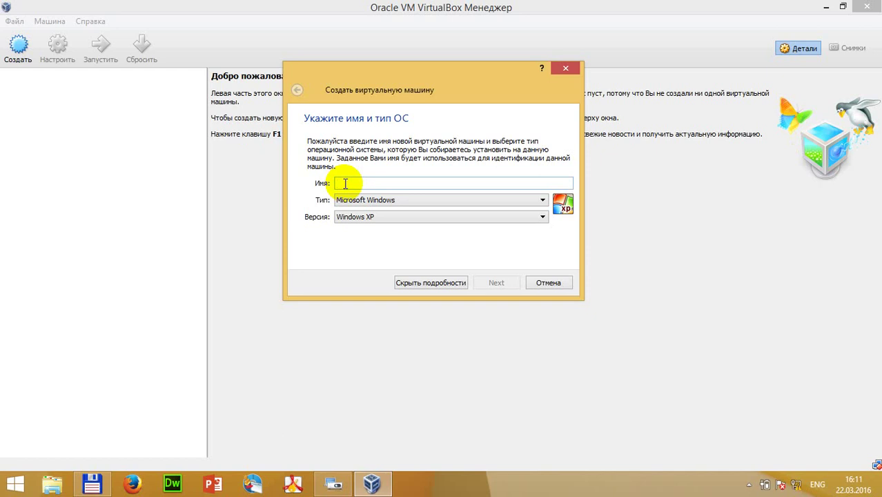
{"action": "type", "text": "virtual "}
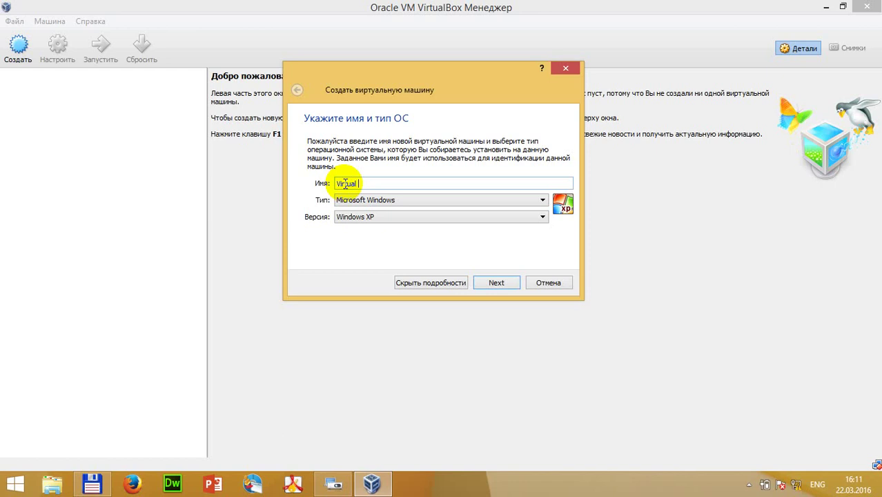
{"action": "type", "text": "XP"}
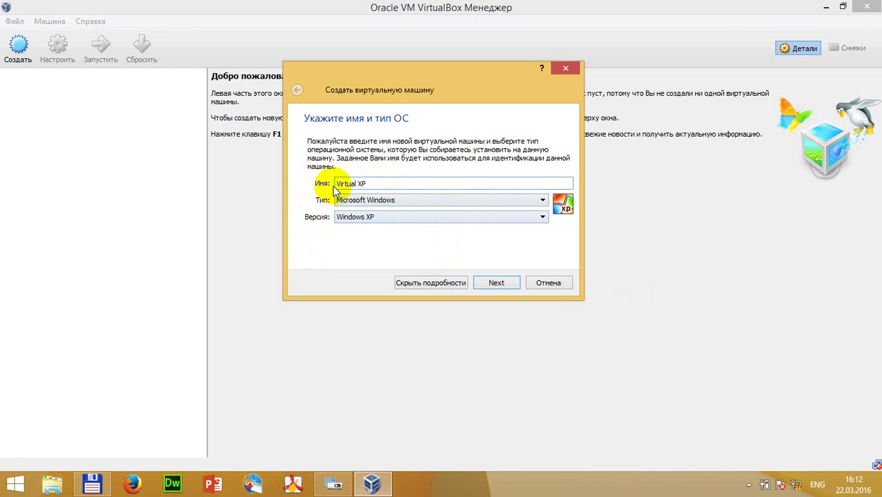
{"action": "left_click_drag", "start_coordinate": [356, 183], "coordinate": [301, 188]}
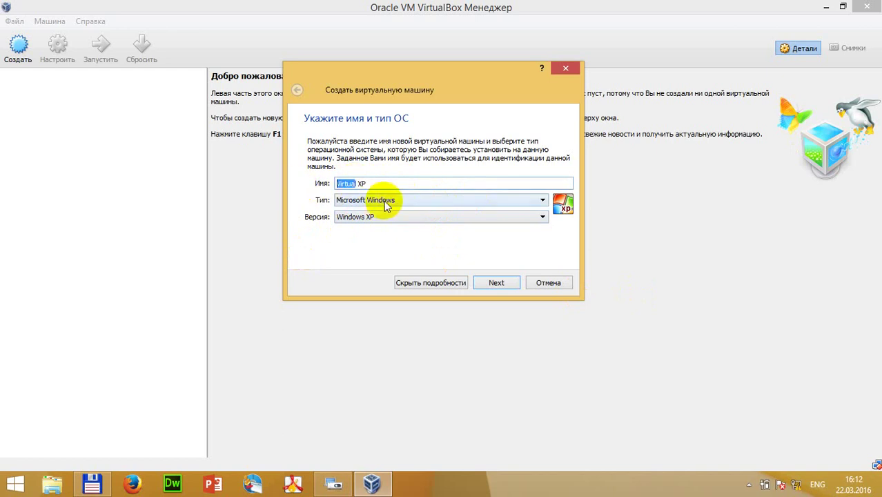
Step: Choose Microsoft Windows as the operating system type, review the versions while keeping Windows XP, and continue to the memory settings
{"action": "left_click", "coordinate": [350, 200]}
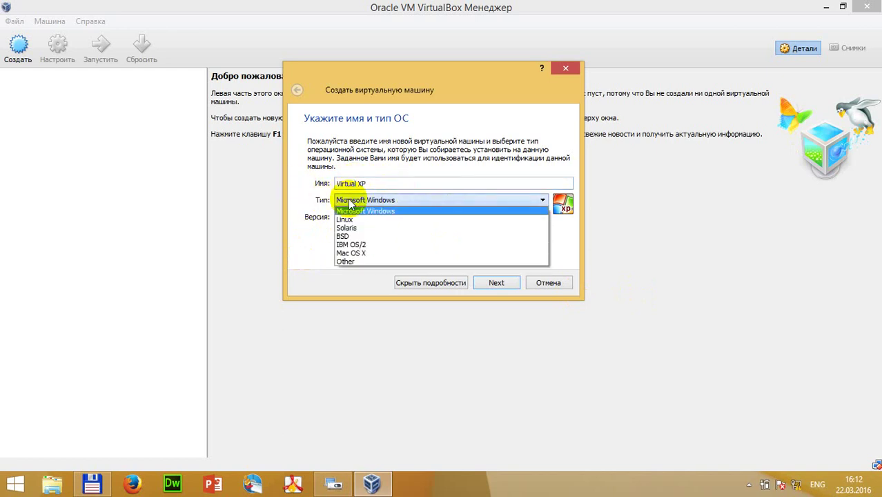
{"action": "left_click", "coordinate": [378, 211]}
{"action": "left_click", "coordinate": [371, 219]}
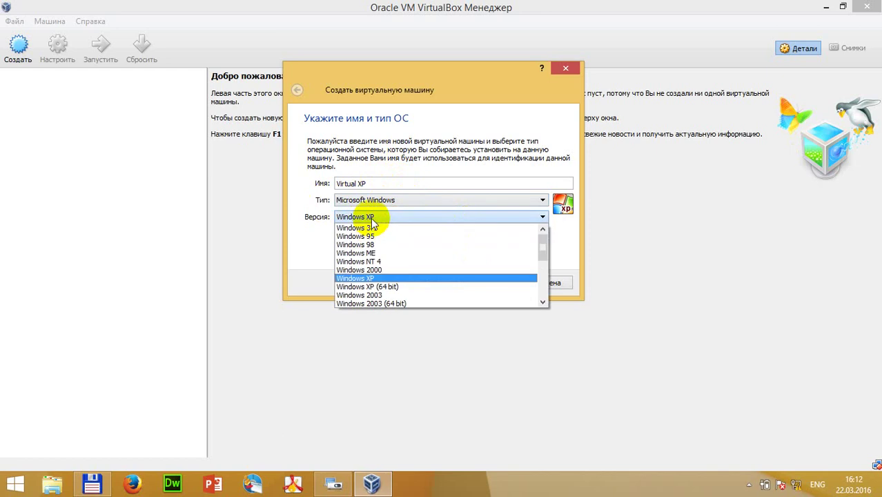
{"action": "left_click", "coordinate": [371, 219]}
{"action": "left_click", "coordinate": [394, 217]}
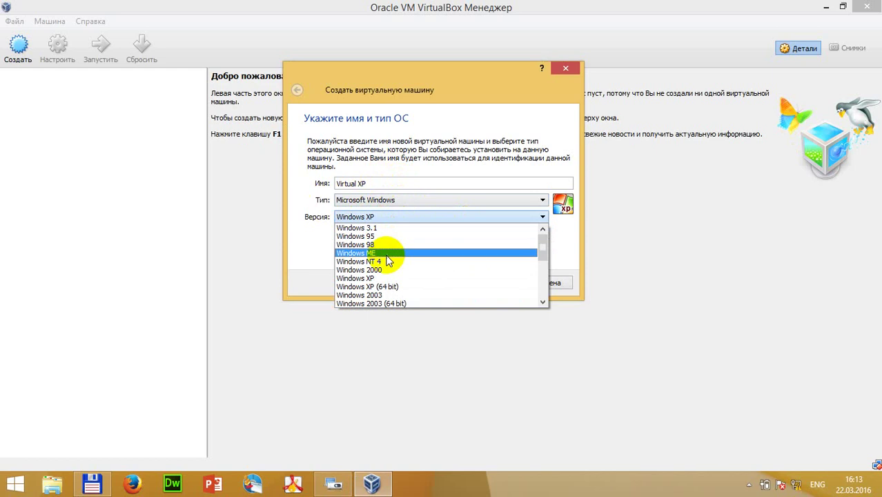
{"action": "scroll", "coordinate": [387, 259], "scroll_direction": "down", "scroll_amount": 1}
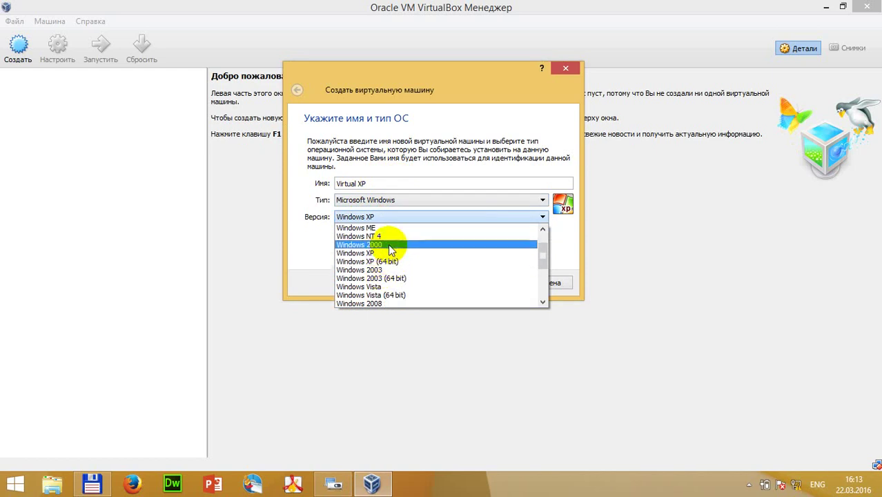
{"action": "scroll", "coordinate": [388, 245], "scroll_direction": "up", "scroll_amount": 1}
{"action": "scroll", "coordinate": [390, 250], "scroll_direction": "down", "scroll_amount": 1}
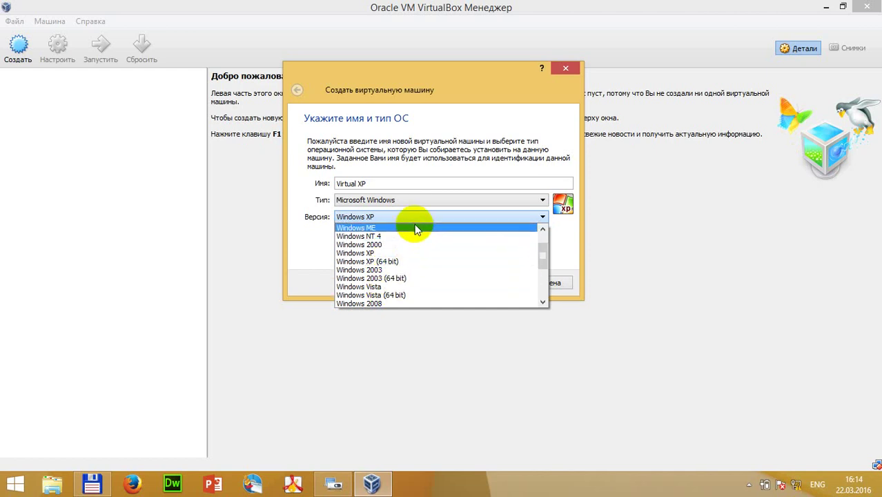
{"action": "left_click", "coordinate": [412, 218]}
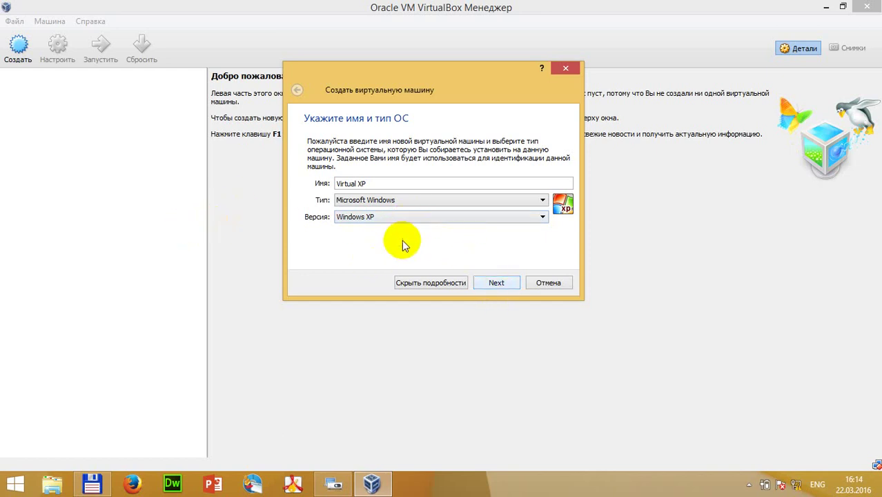
{"action": "left_click", "coordinate": [498, 283]}
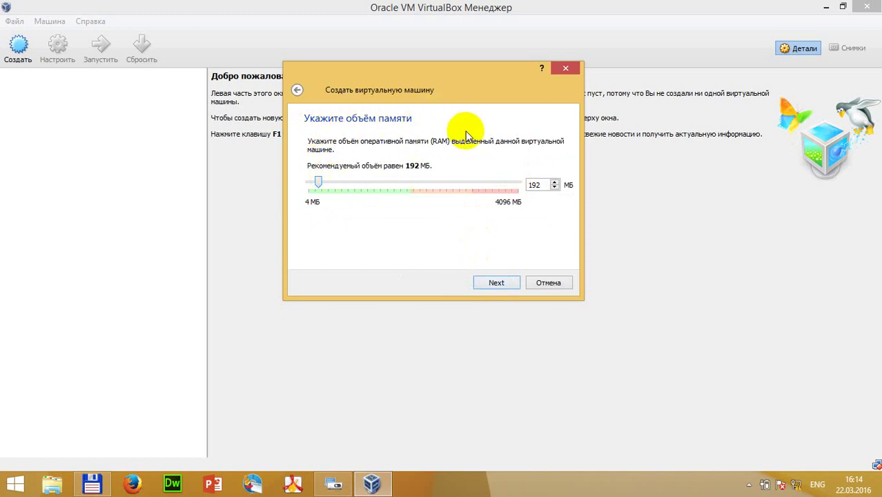
Step: Set the virtual machine's RAM to 256 MB and continue to the hard disk settings
{"action": "left_click", "coordinate": [541, 185]}
{"action": "double_click", "coordinate": [541, 185]}
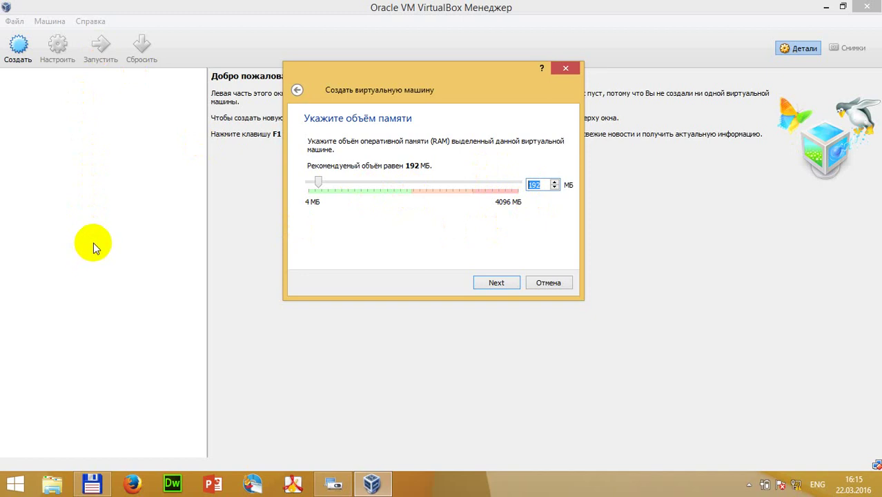
{"action": "type", "text": "256"}
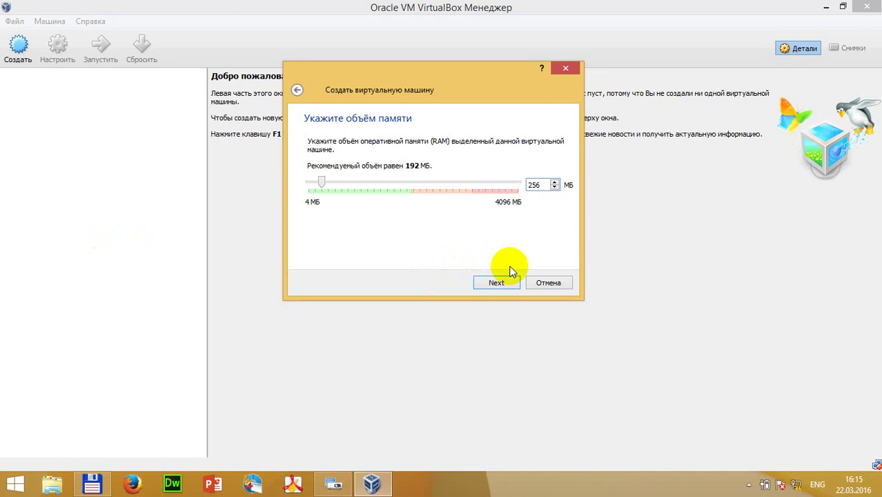
{"action": "left_click_drag", "start_coordinate": [542, 185], "coordinate": [517, 185]}
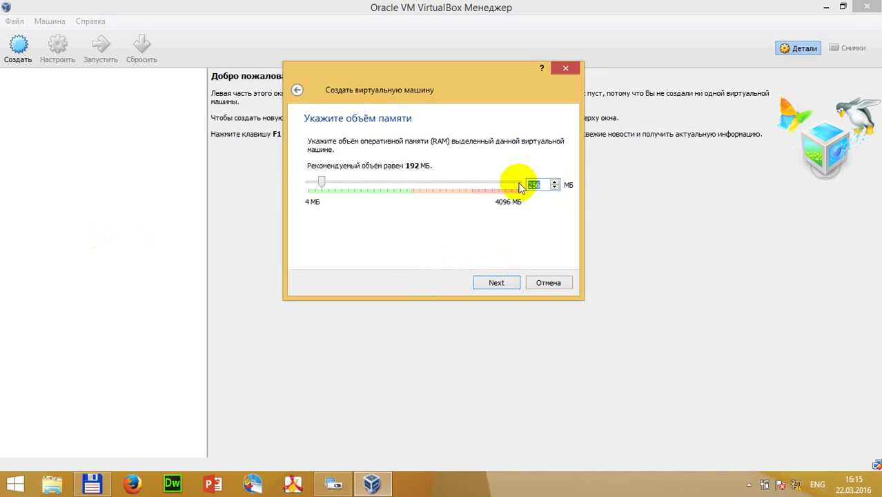
{"action": "left_click", "coordinate": [496, 283]}
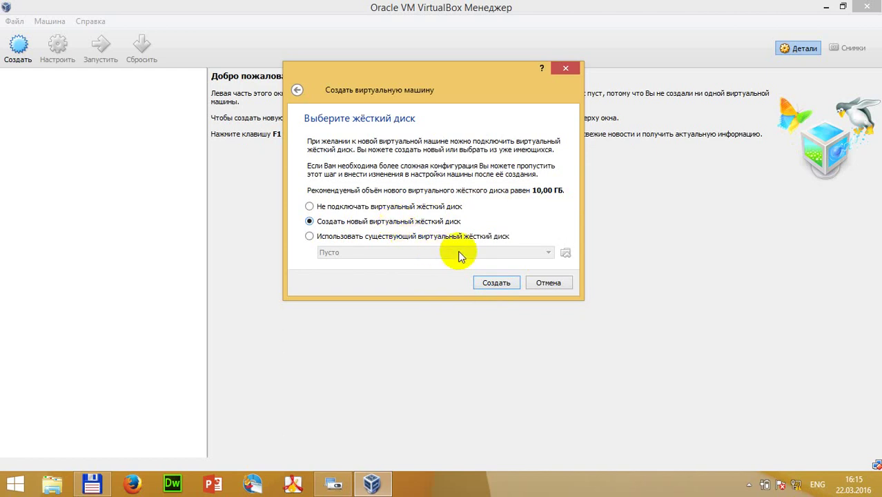
Step: Create a new virtual hard disk of type VDI with dynamic storage and continue to the file name and size settings
{"action": "left_click", "coordinate": [512, 283]}
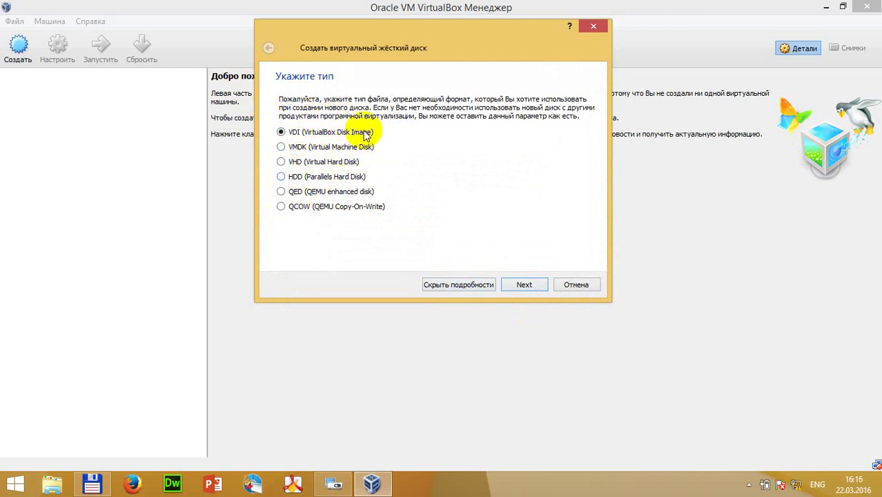
{"action": "left_click", "coordinate": [526, 282]}
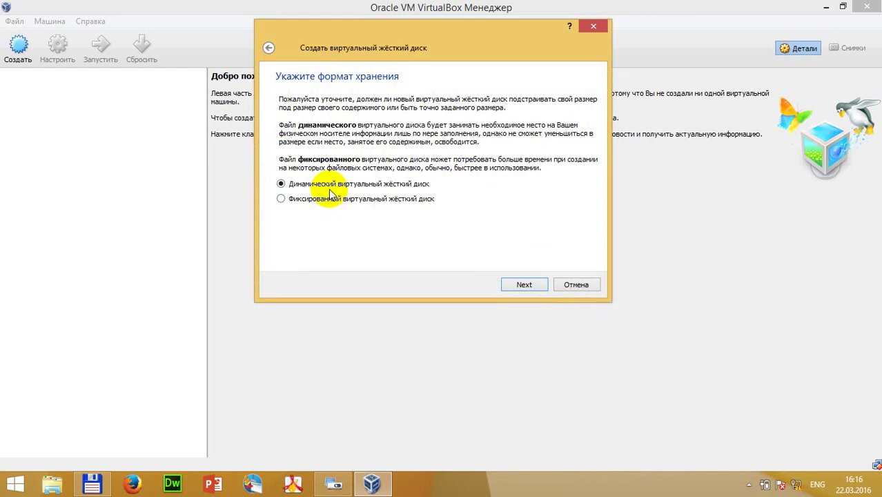
{"action": "left_click", "coordinate": [526, 284]}
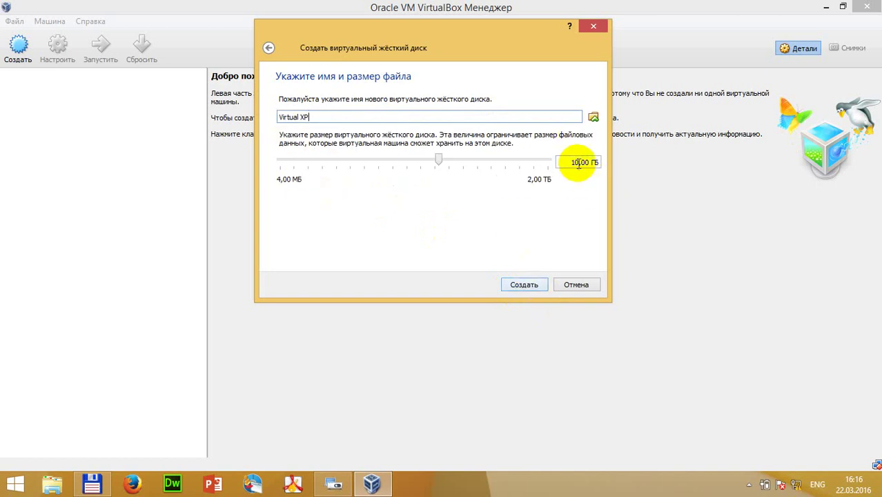
Step: Compare the dynamic and fixed storage formats with the disk size setting, keeping the dynamic format
{"action": "left_click_drag", "start_coordinate": [578, 163], "coordinate": [571, 164]}
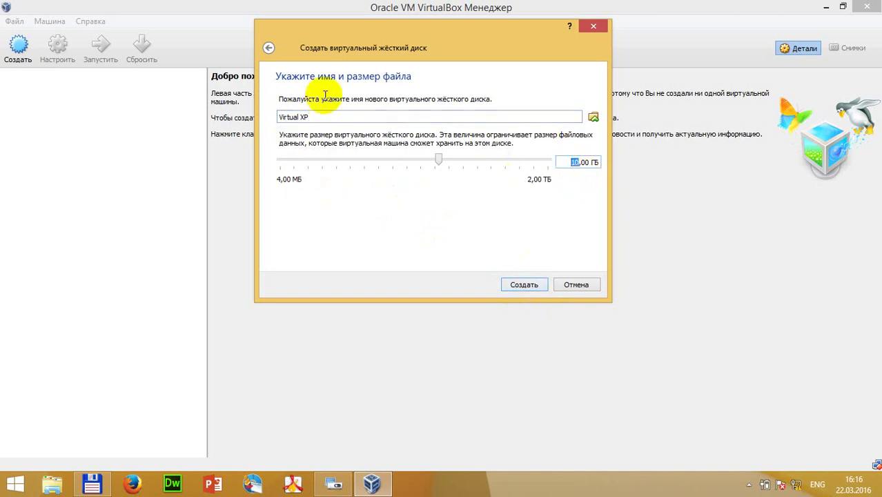
{"action": "left_click", "coordinate": [268, 48]}
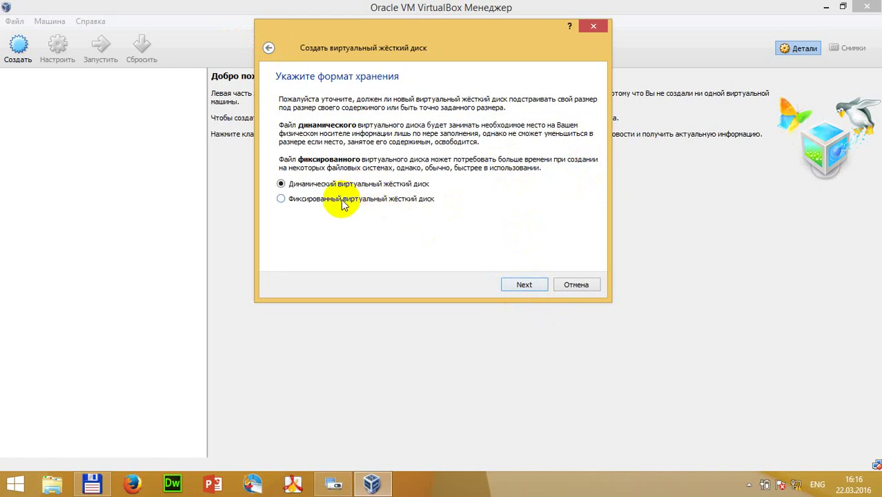
{"action": "left_click", "coordinate": [527, 284]}
{"action": "double_click", "coordinate": [574, 162]}
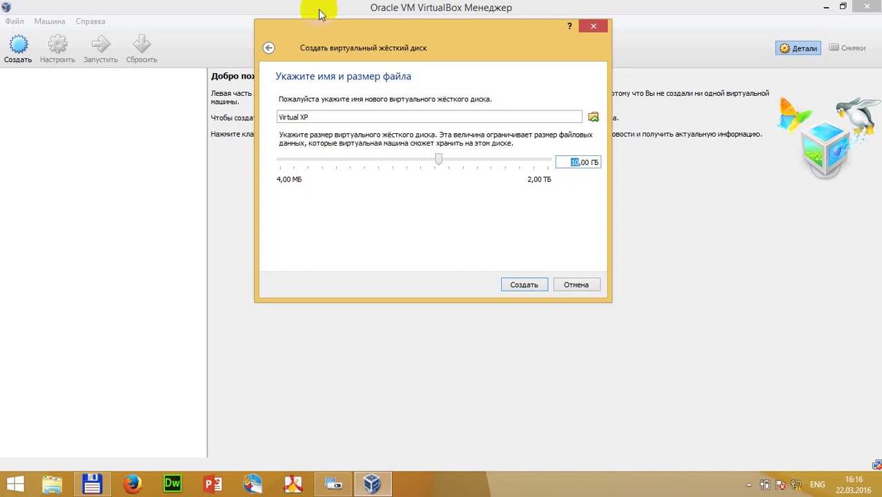
{"action": "left_click", "coordinate": [269, 48]}
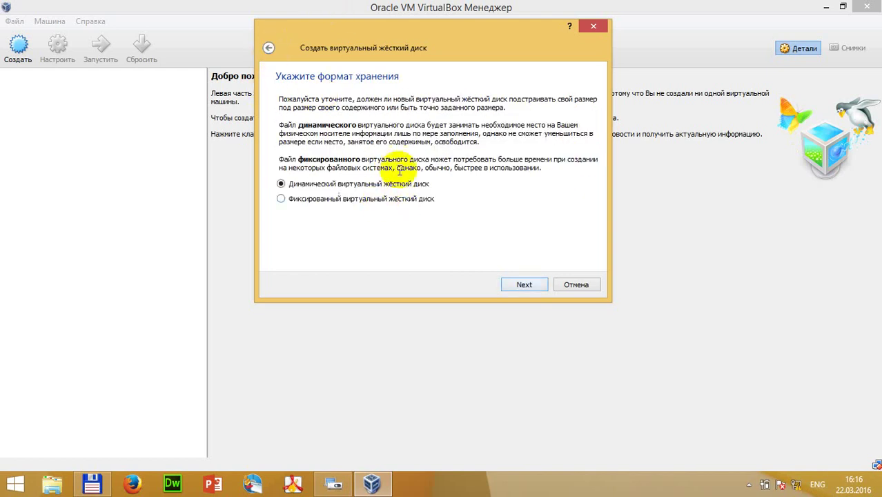
{"action": "left_click", "coordinate": [533, 286]}
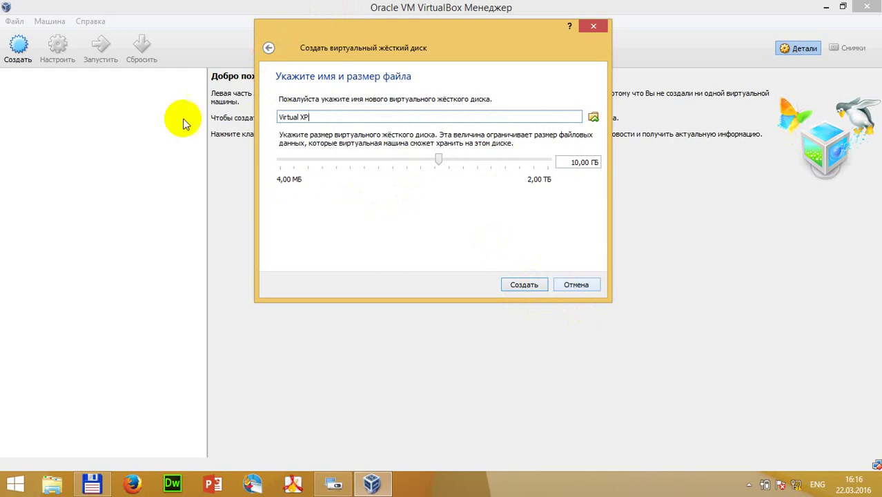
{"action": "left_click", "coordinate": [268, 48]}
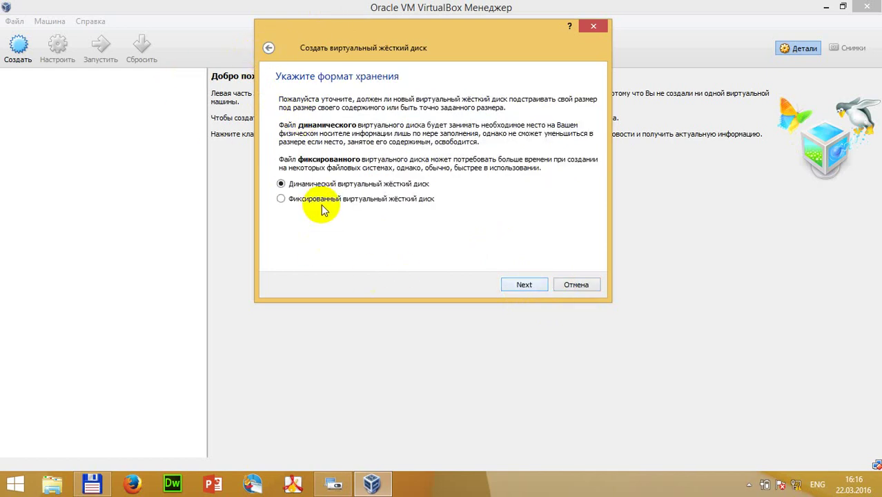
{"action": "left_click", "coordinate": [525, 284]}
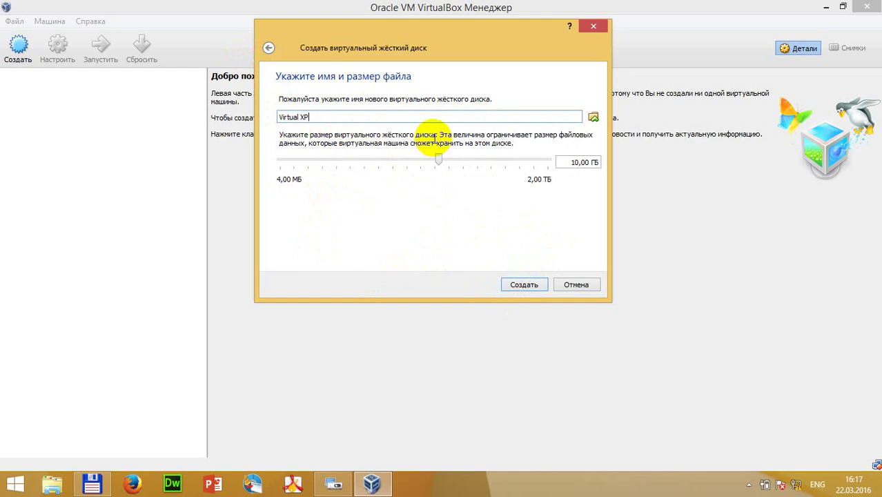
Step: Set the virtual hard disk's location to the Virtual OS folder on drive D, keeping the file name Virtual XP
{"action": "left_click", "coordinate": [593, 117]}
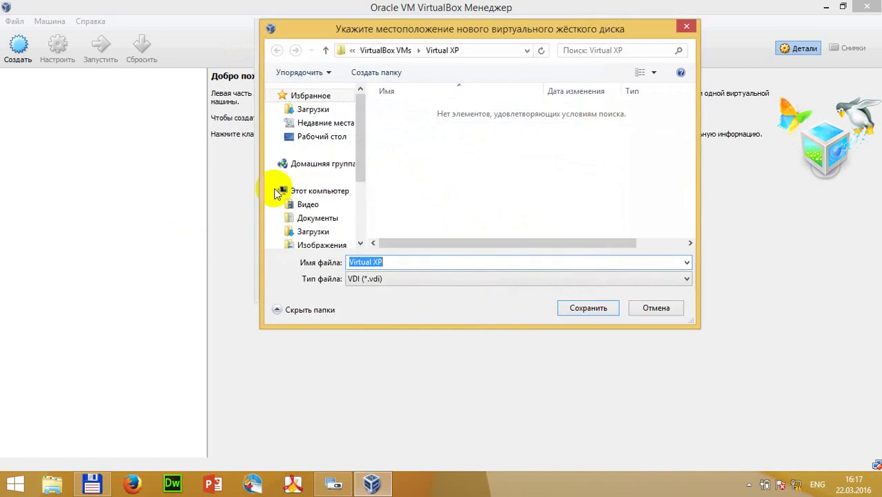
{"action": "left_click_drag", "start_coordinate": [357, 158], "coordinate": [344, 195]}
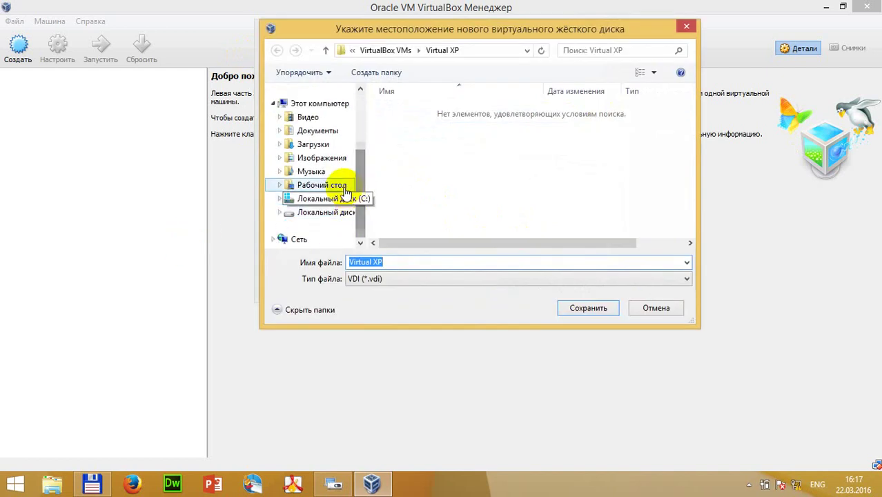
{"action": "left_click", "coordinate": [323, 212]}
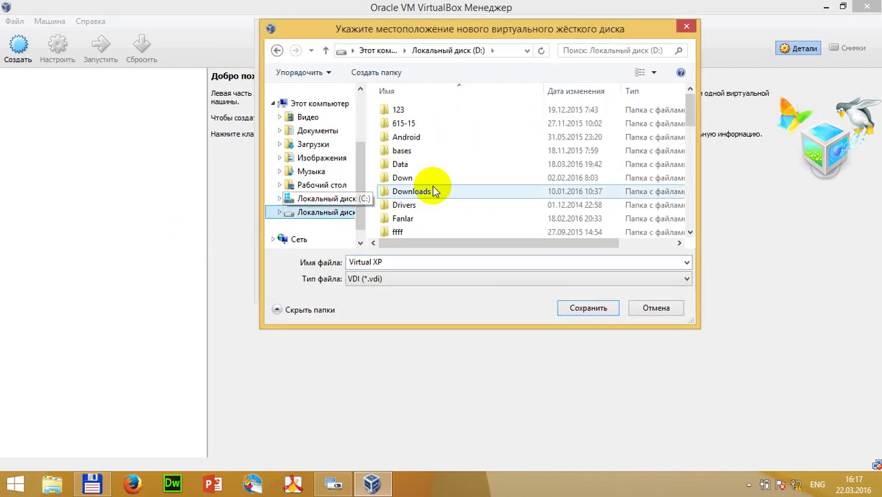
{"action": "left_click", "coordinate": [445, 155]}
{"action": "scroll", "coordinate": [445, 159], "scroll_direction": "down", "scroll_amount": 12}
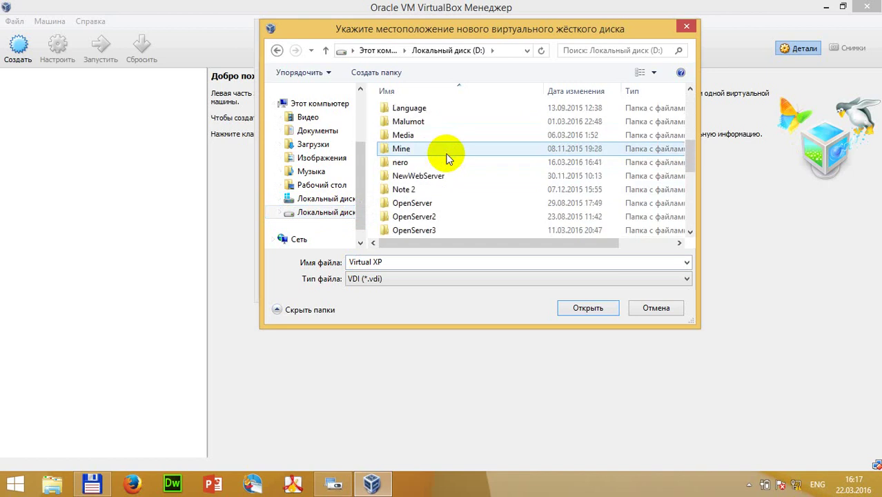
{"action": "scroll", "coordinate": [445, 158], "scroll_direction": "down", "scroll_amount": 2}
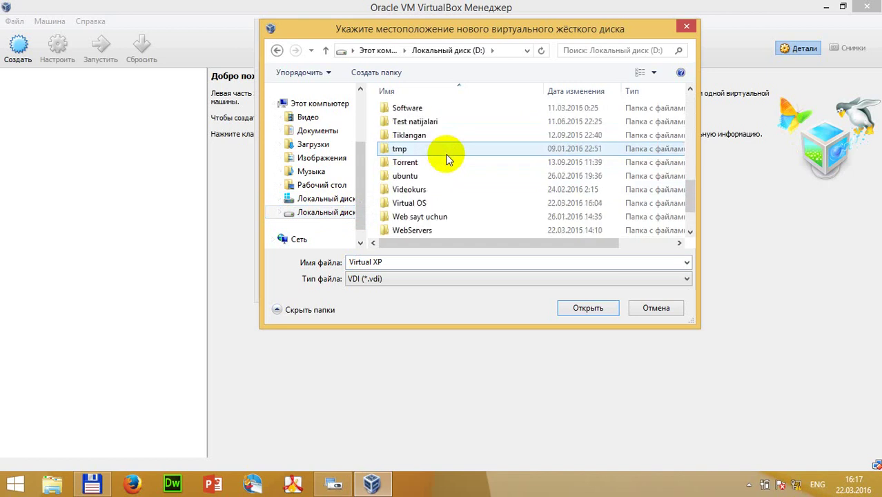
{"action": "scroll", "coordinate": [445, 158], "scroll_direction": "up", "scroll_amount": 4}
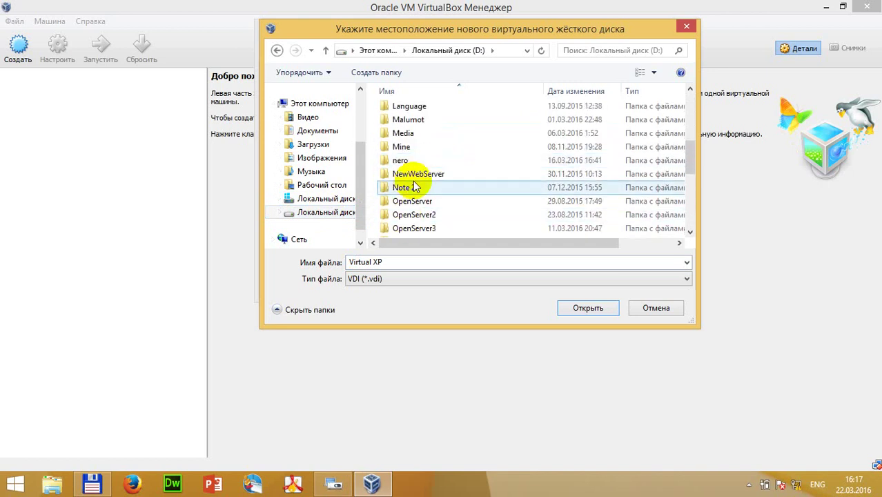
{"action": "scroll", "coordinate": [427, 211], "scroll_direction": "up", "scroll_amount": 1}
{"action": "scroll", "coordinate": [431, 217], "scroll_direction": "down", "scroll_amount": 2}
{"action": "scroll", "coordinate": [431, 217], "scroll_direction": "down", "scroll_amount": 2}
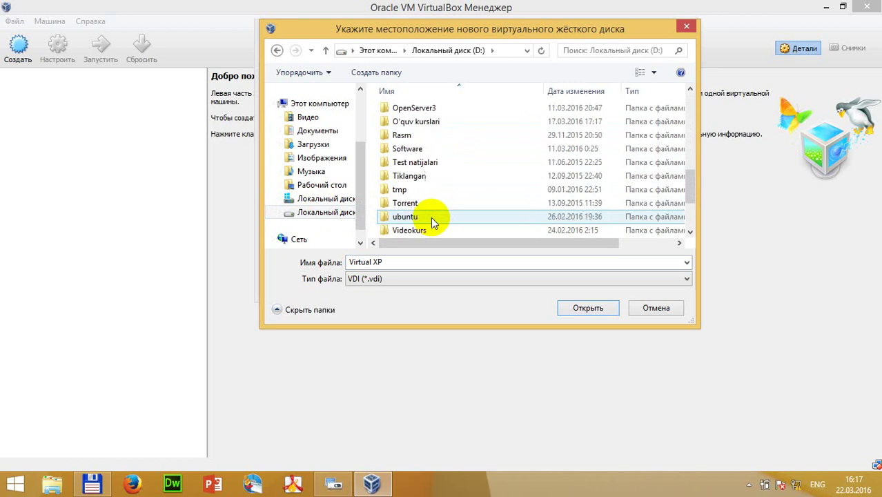
{"action": "scroll", "coordinate": [431, 217], "scroll_direction": "down", "scroll_amount": 2}
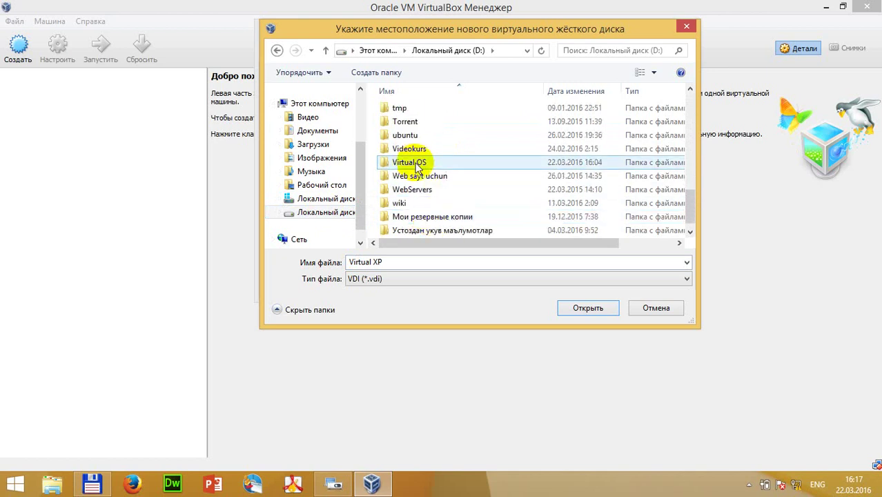
{"action": "double_click", "coordinate": [412, 166]}
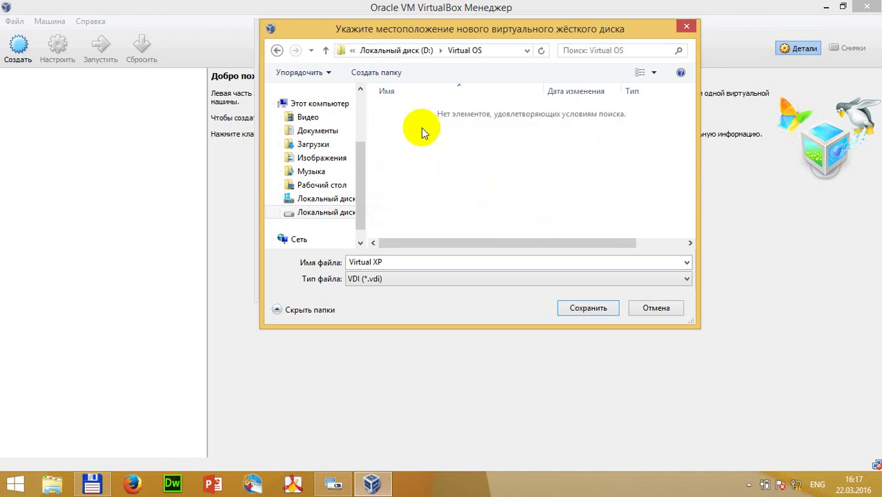
{"action": "left_click", "coordinate": [588, 308]}
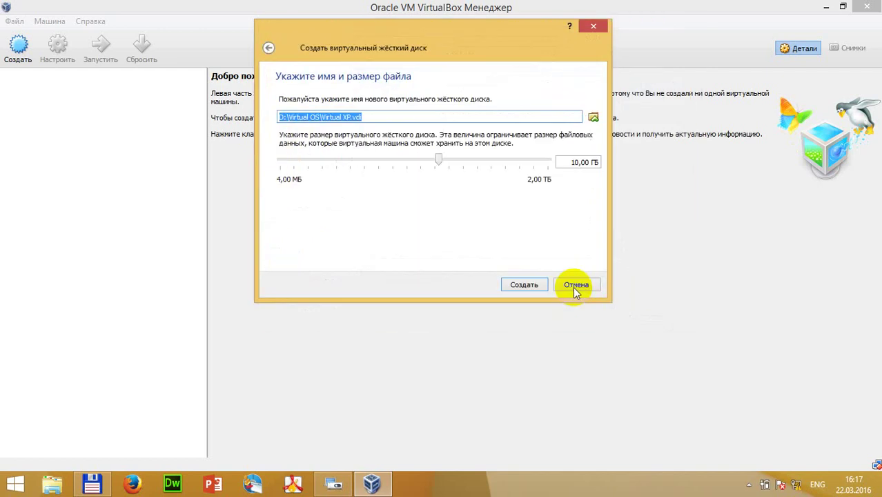
Step: Set the virtual hard disk's size to 15 GB, adjust it to about 15.46 GB, and create the disk
{"action": "double_click", "coordinate": [578, 160]}
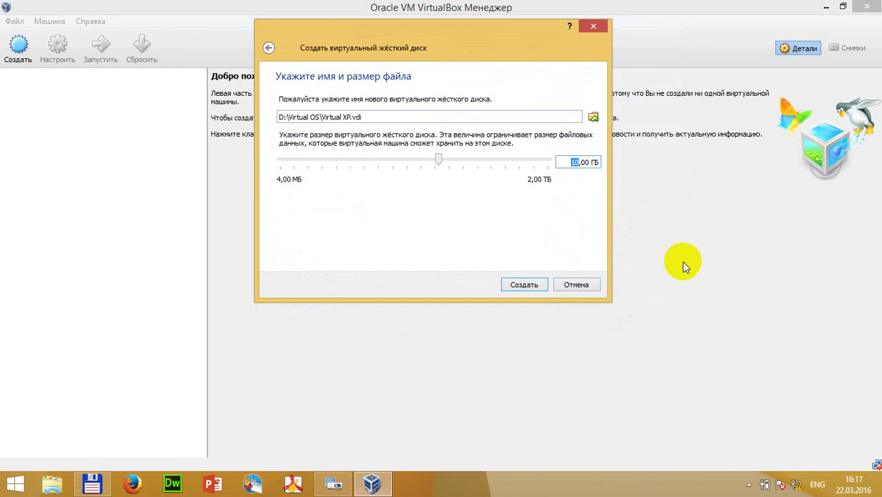
{"action": "type", "text": "15"}
{"action": "left_click", "coordinate": [521, 284]}
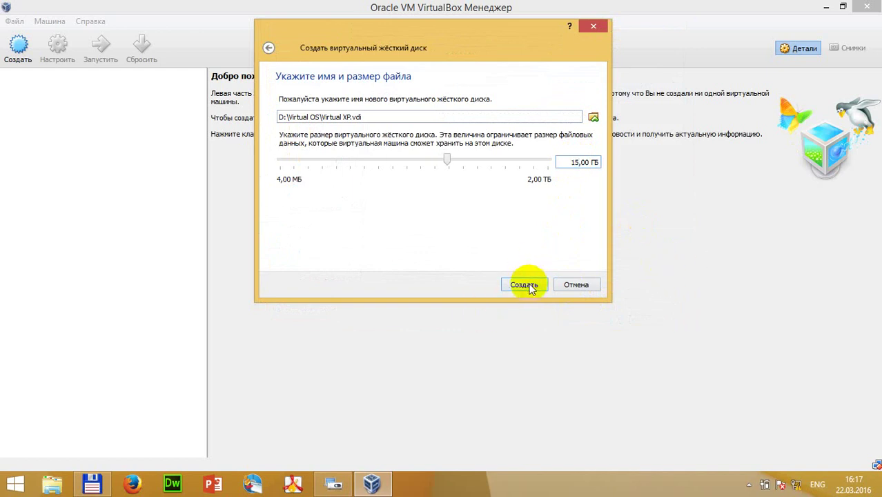
{"action": "left_click_drag", "start_coordinate": [436, 161], "coordinate": [449, 160]}
{"action": "left_click", "coordinate": [531, 285]}
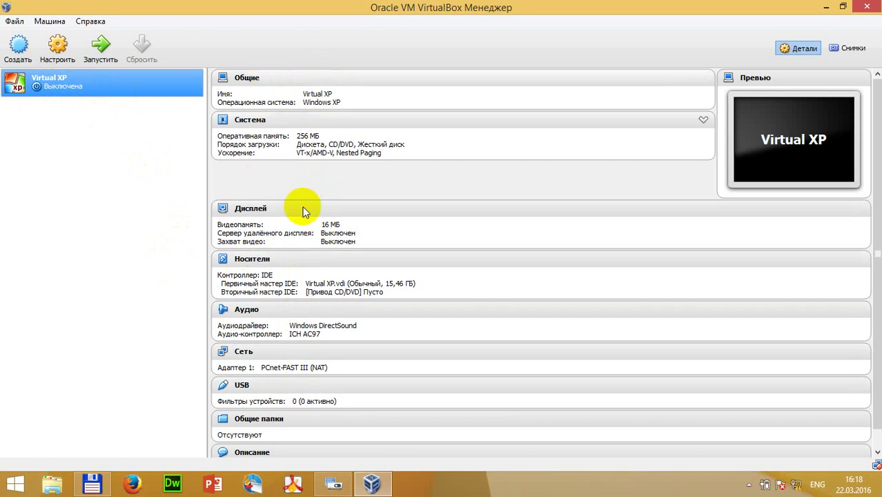
Step: In the Virtual XP machine's storage settings, attach Simplix.iso from D:\Data\Install to the empty optical drive and save the settings
{"action": "left_click", "coordinate": [243, 263]}
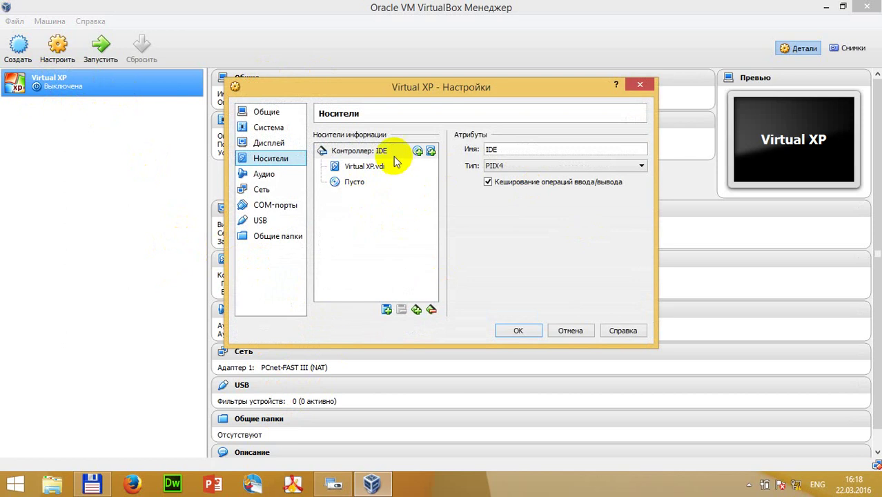
{"action": "left_click", "coordinate": [348, 167]}
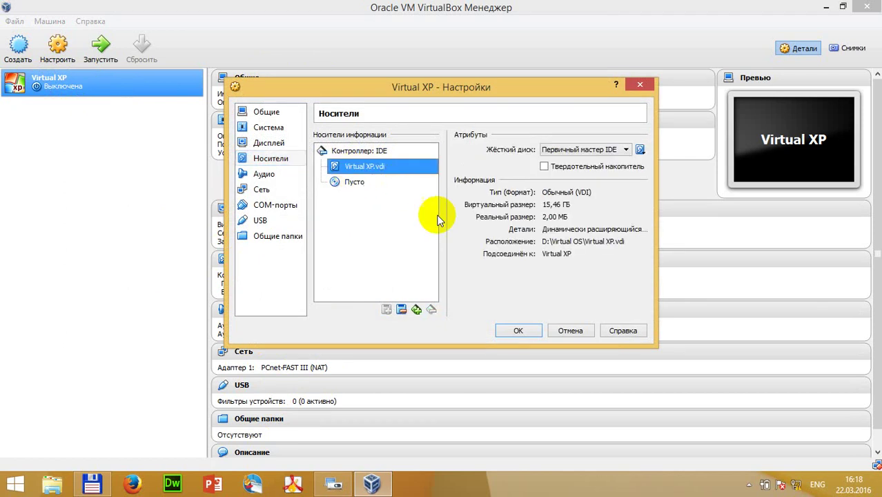
{"action": "left_click", "coordinate": [351, 182]}
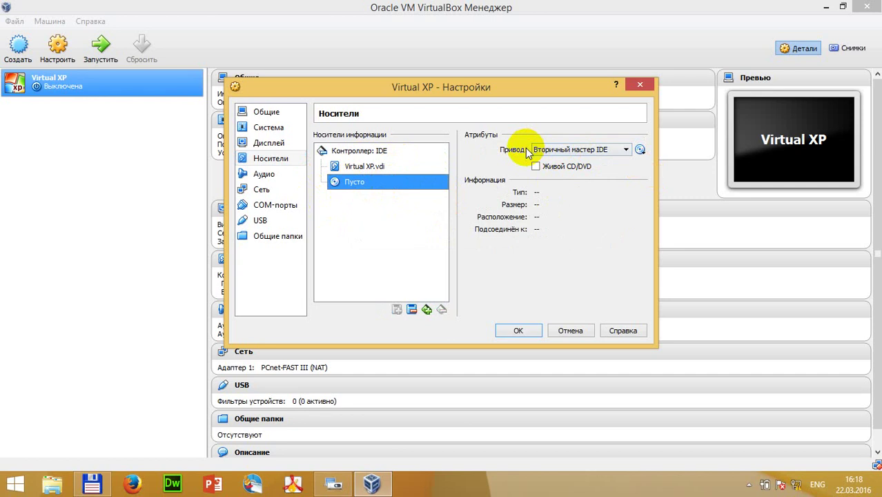
{"action": "left_click", "coordinate": [641, 151]}
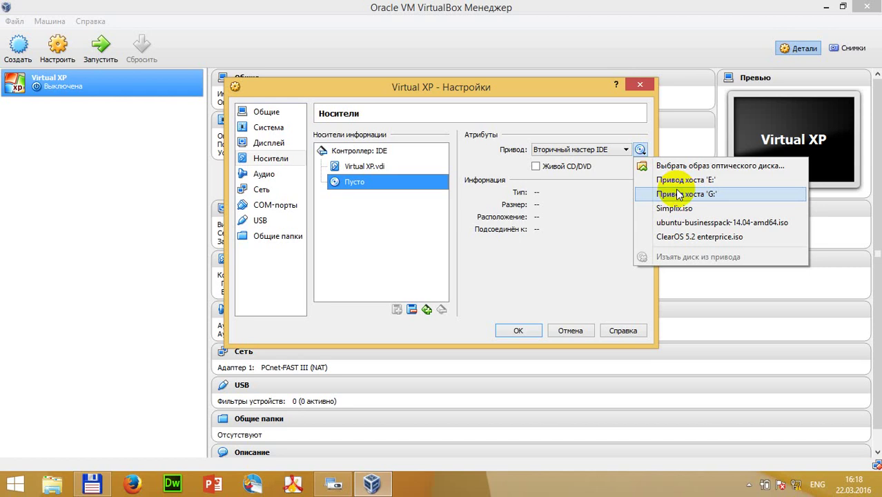
{"action": "left_click", "coordinate": [730, 172]}
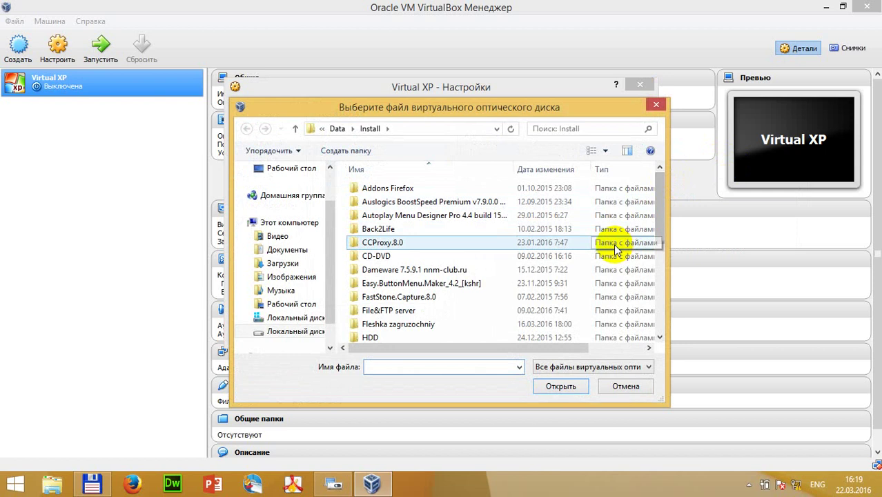
{"action": "left_click_drag", "start_coordinate": [653, 198], "coordinate": [655, 292]}
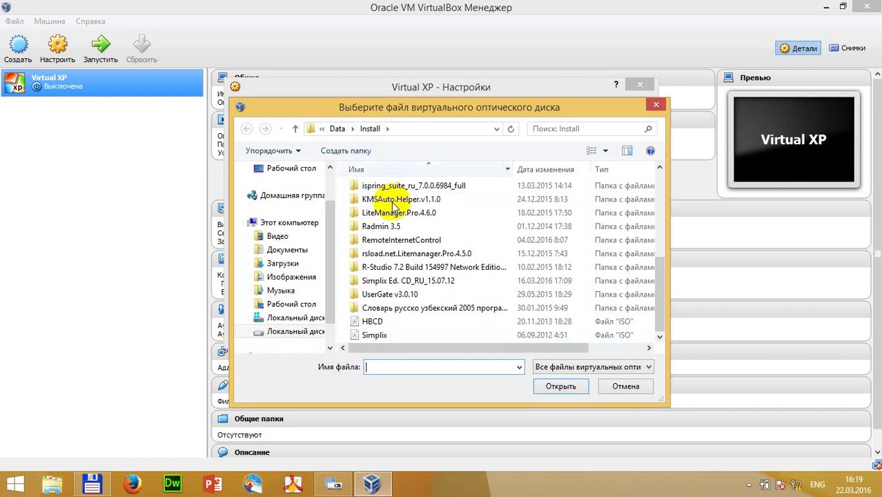
{"action": "left_click", "coordinate": [407, 336]}
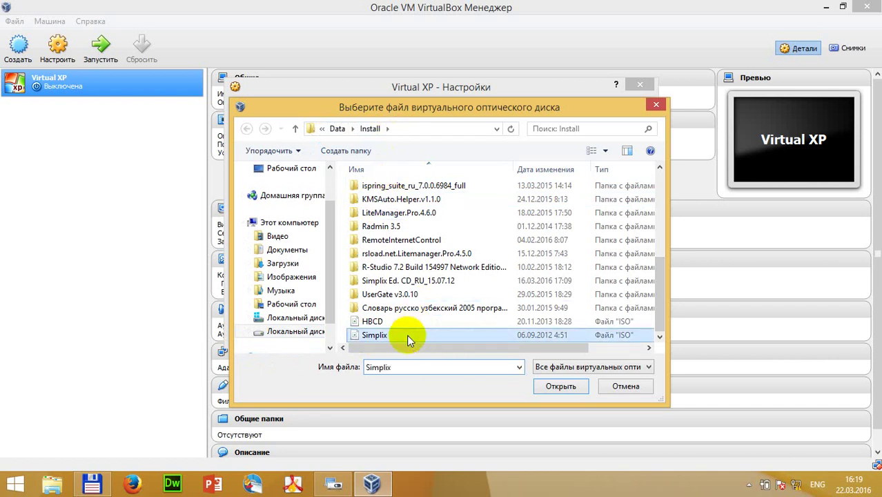
{"action": "left_click", "coordinate": [556, 390]}
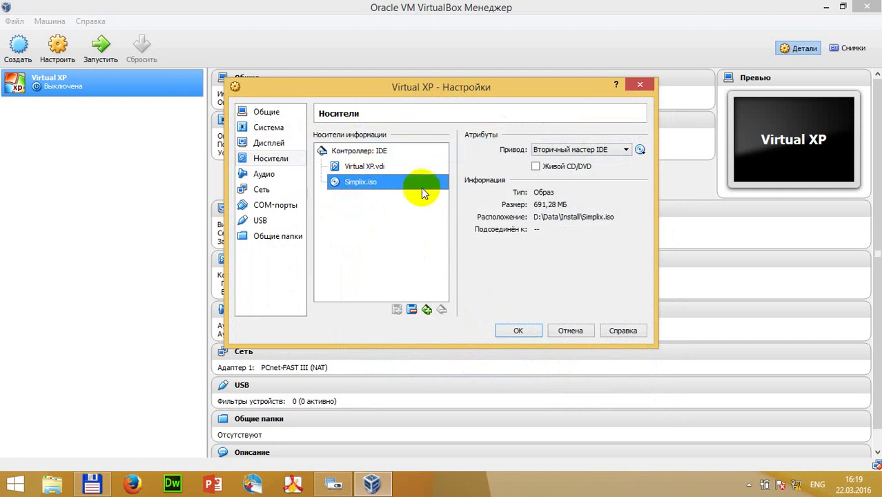
{"action": "left_click", "coordinate": [518, 330]}
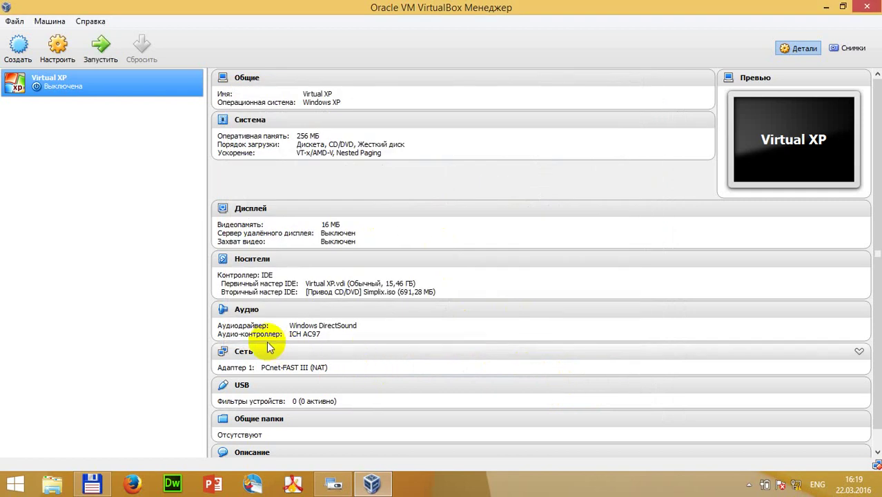
Step: Start the Virtual XP machine and keep the automatic system installation option highlighted in the boot menu
{"action": "left_click", "coordinate": [103, 53]}
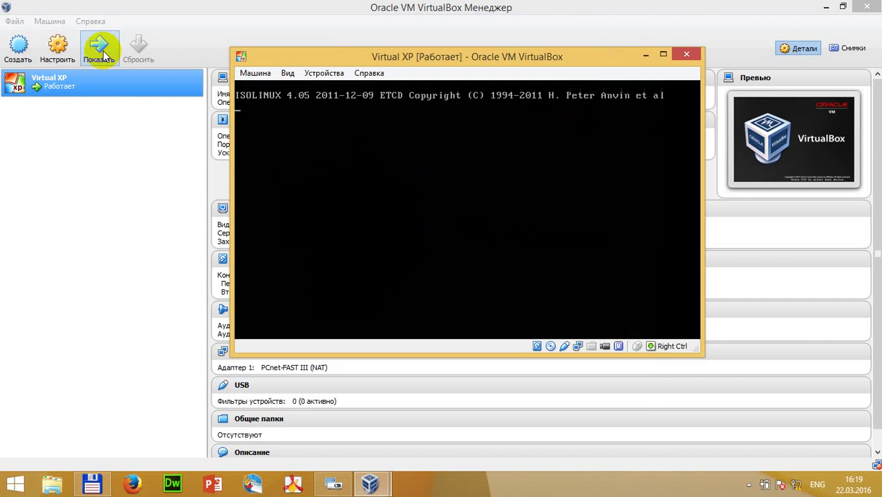
{"action": "key", "text": "Down"}
{"action": "key", "text": "Up"}
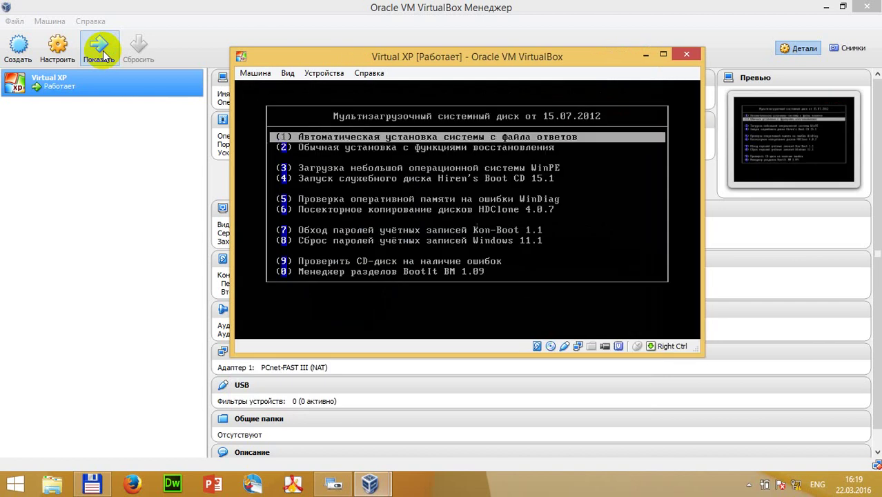
{"action": "key", "text": "Down"}
{"action": "key", "text": "Up"}
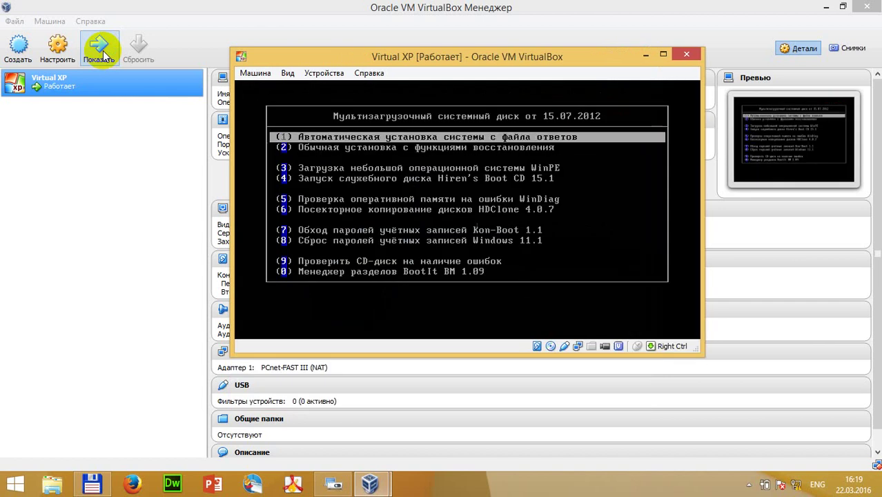
Step: Start the automatic system installation with the answer file from the boot menu and let Windows XP Setup load
{"action": "key", "text": "Down"}
{"action": "key", "text": "Up"}
{"action": "key", "text": "Return"}
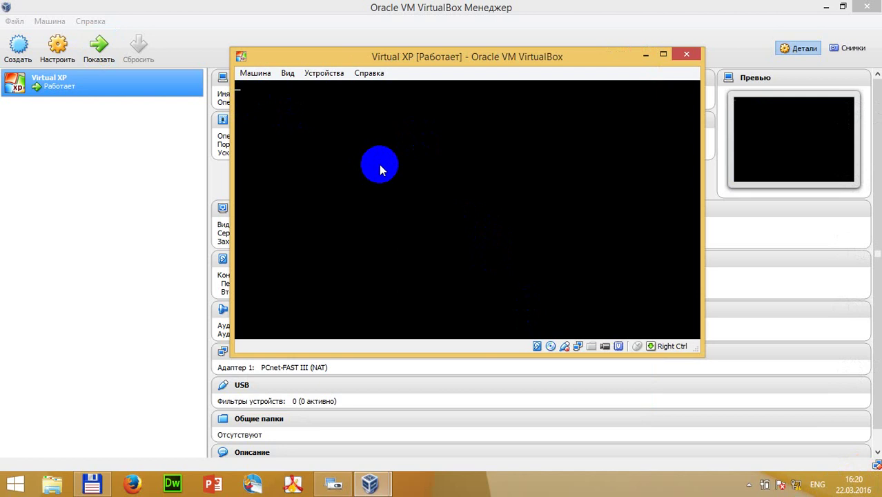
{"action": "left_click", "coordinate": [380, 166]}
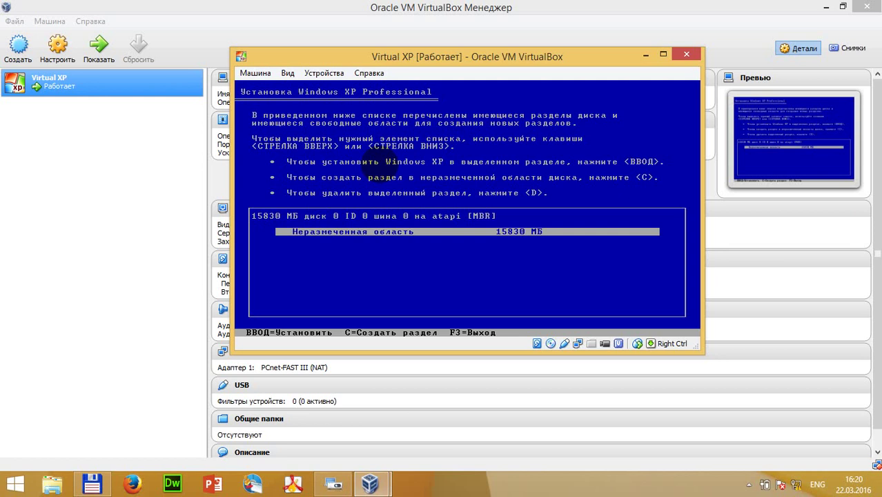
Step: Create a 10001 MB partition in the disk's unallocated space
{"action": "key", "text": "c"}
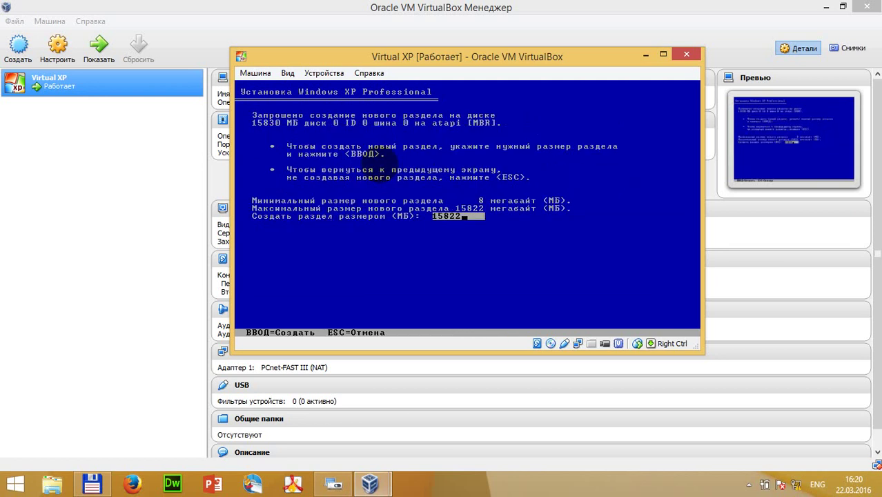
{"action": "key", "text": "BackSpace"}
{"action": "key", "text": "BackSpace"}
{"action": "key", "text": "BackSpace"}
{"action": "key", "text": "BackSpace"}
{"action": "key", "text": "BackSpace"}
{"action": "type", "text": "10001"}
{"action": "key", "text": "Return"}
Step: Create a second partition from the remaining unallocated space at the maximum size and compare the two partition entries
{"action": "key", "text": "Down"}
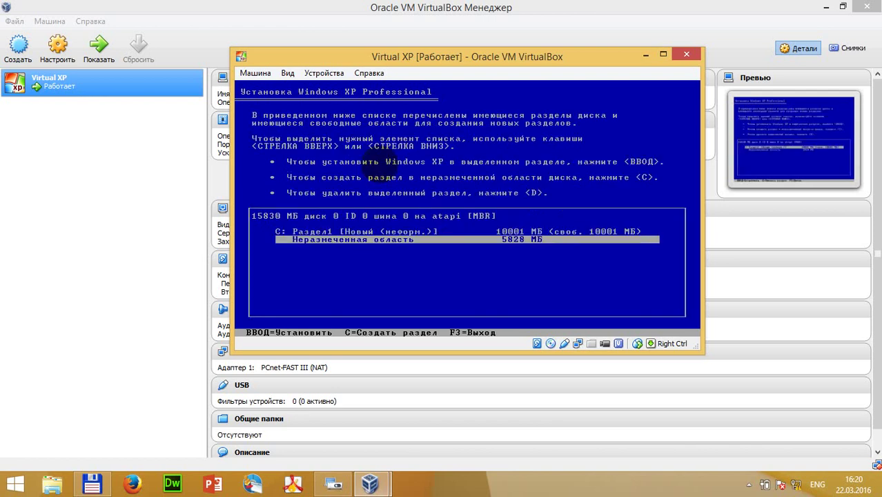
{"action": "key", "text": "c"}
{"action": "key", "text": "Return"}
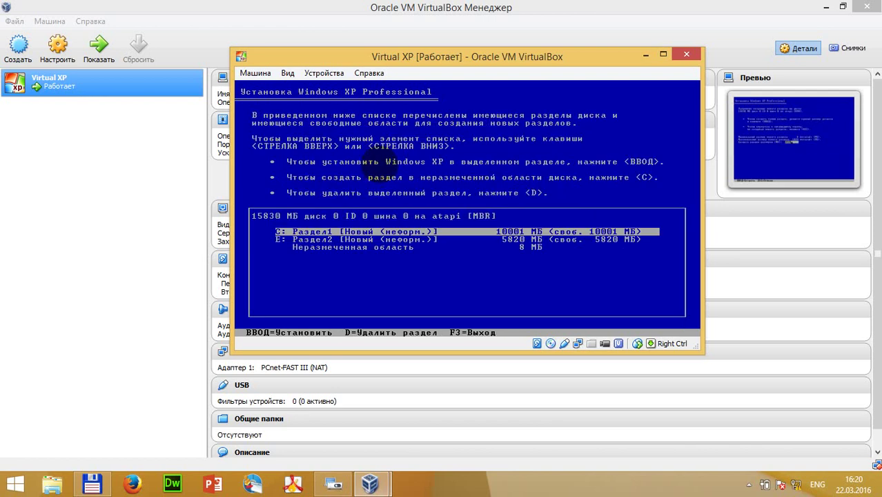
{"action": "key", "text": "Down"}
{"action": "key", "text": "Up"}
{"action": "key", "text": "Down"}
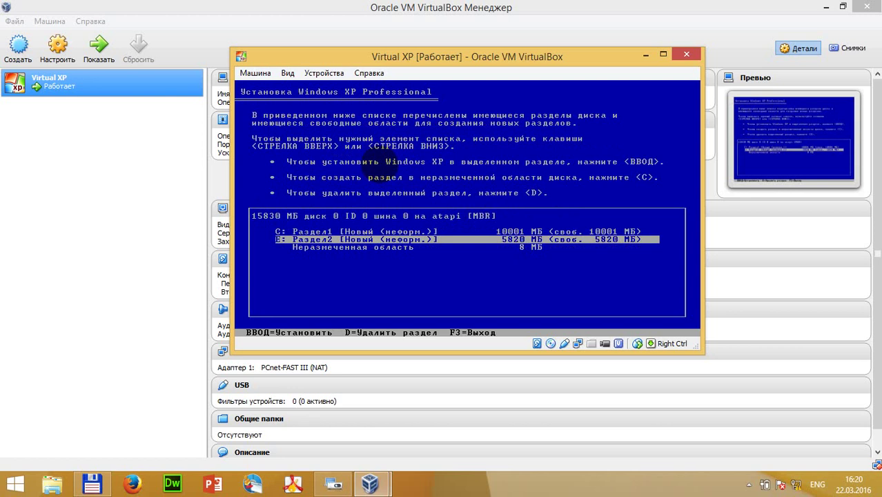
{"action": "key", "text": "Up"}
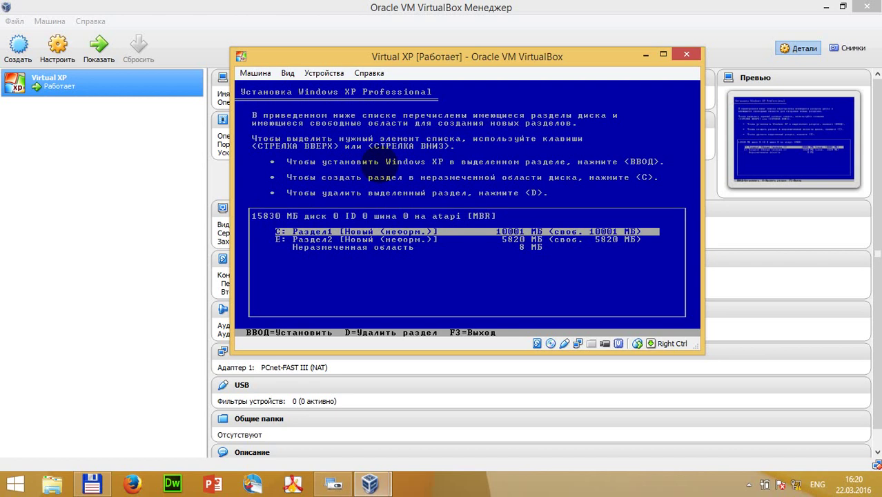
Step: Delete both newly created partitions, starting with E:, and confirm each deletion
{"action": "key", "text": "Down"}
{"action": "key", "text": "d"}
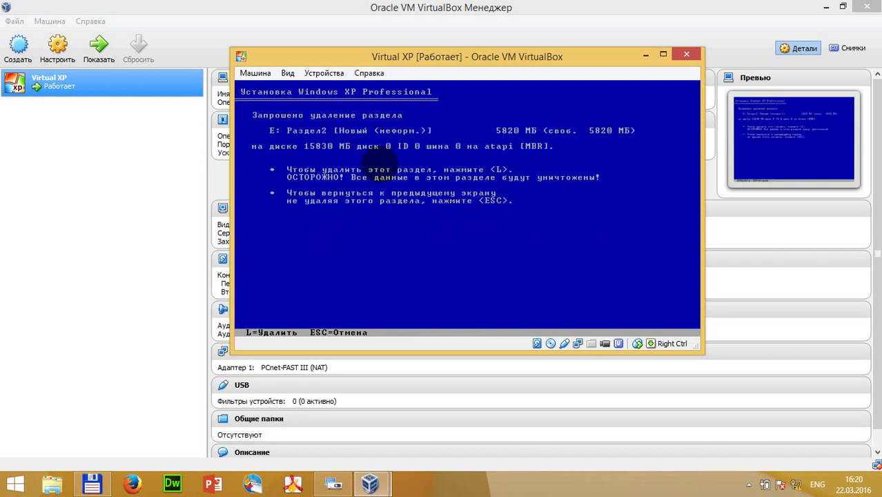
{"action": "key", "text": "l"}
{"action": "key", "text": "d"}
{"action": "key", "text": "l"}
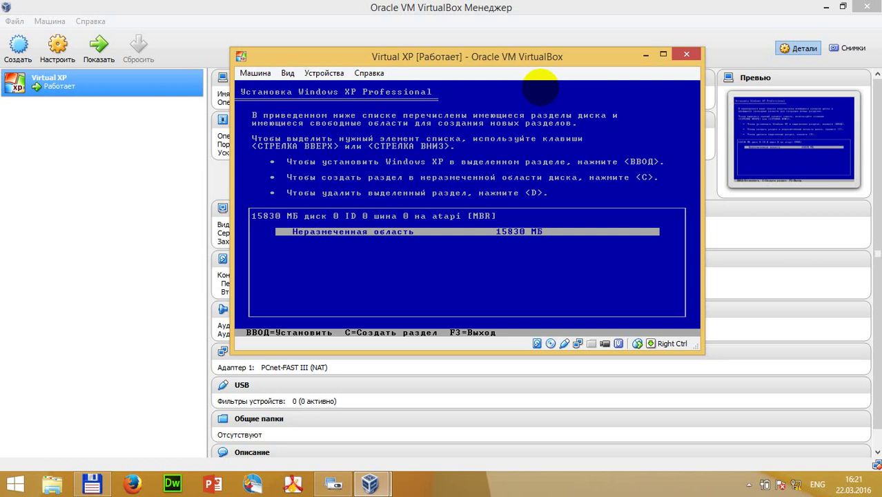
Step: Create a new partition in the unallocated space with the size set to 10000 MB
{"action": "key", "text": "c"}
{"action": "key", "text": "BackSpace"}
{"action": "key", "text": "BackSpace"}
{"action": "key", "text": "BackSpace"}
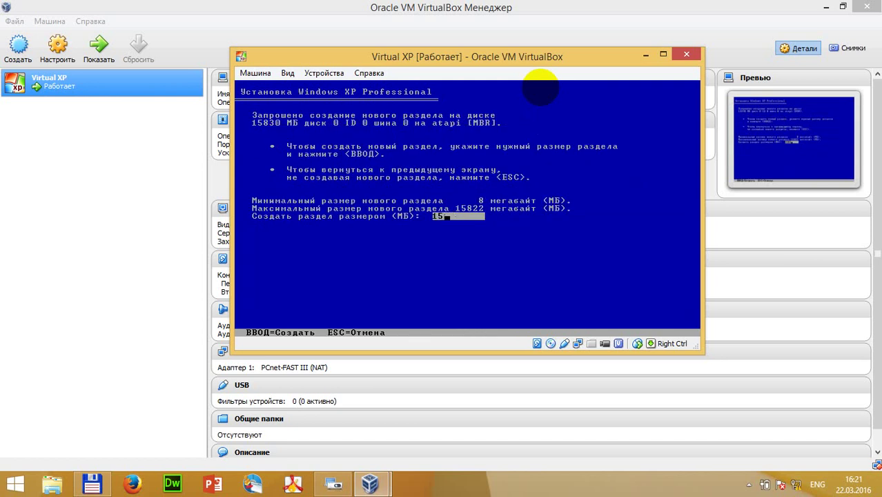
{"action": "key", "text": "BackSpace"}
{"action": "key", "text": "BackSpace"}
{"action": "type", "text": "10000"}
{"action": "key", "text": "Return"}
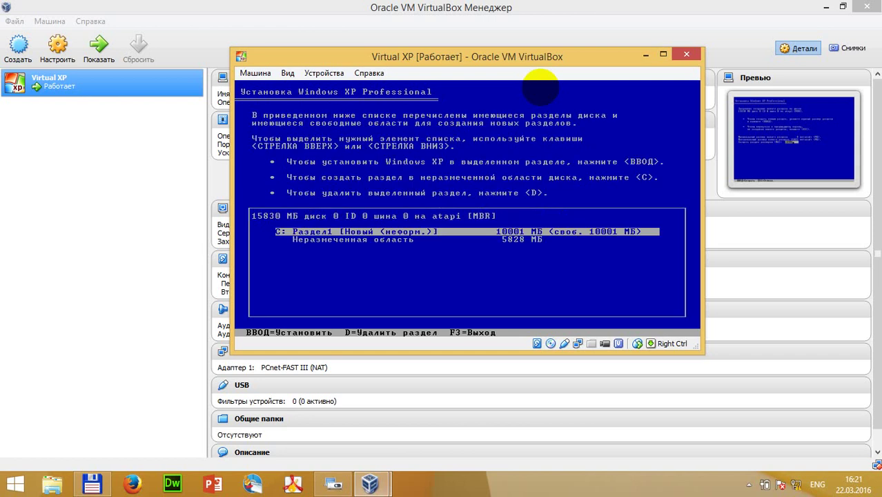
Step: Create a second partition from the rest of the unallocated space, accepting the maximum size
{"action": "key", "text": "Down"}
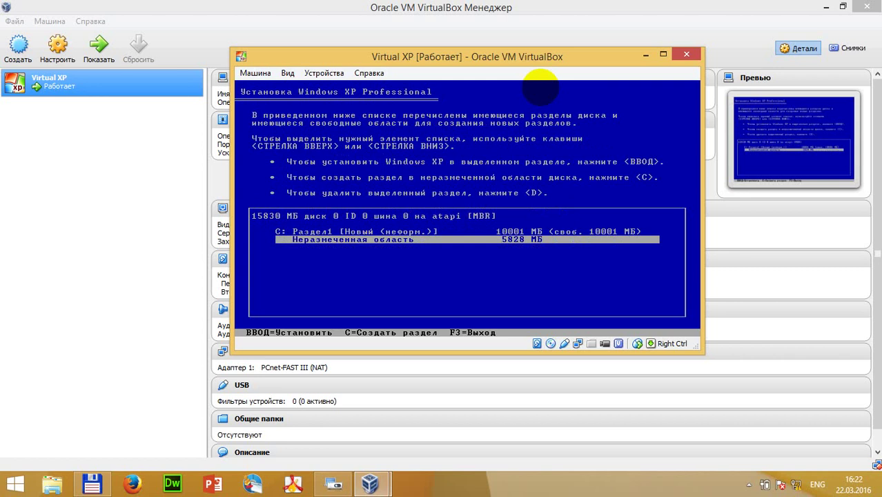
{"action": "key", "text": "c"}
{"action": "key", "text": "Return"}
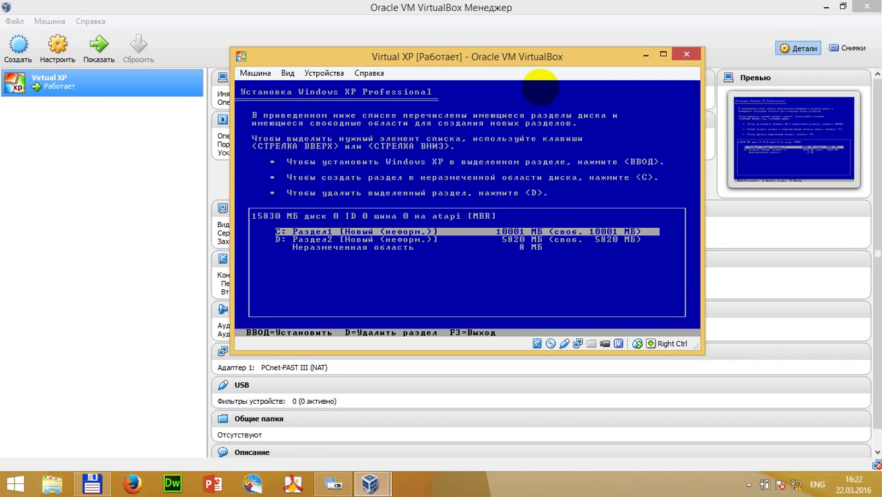
Step: Install Windows XP on partition C:, formatting it with the quick NTFS option
{"action": "key", "text": "Return"}
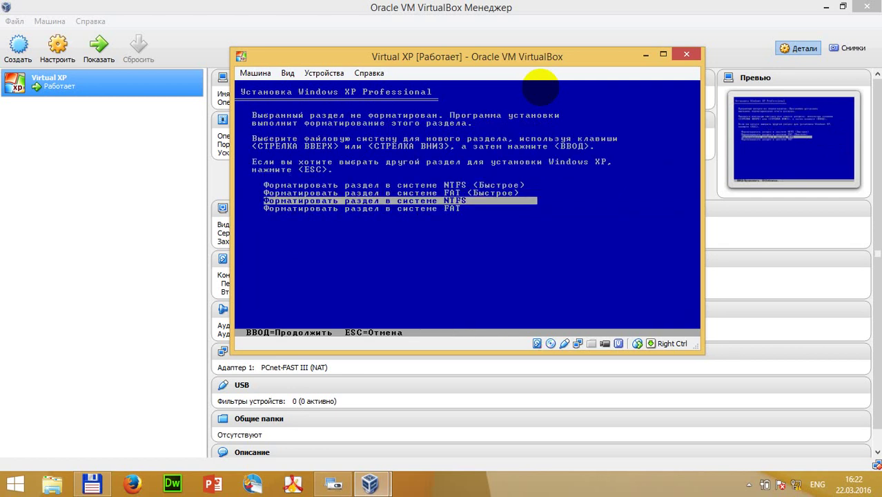
{"action": "key", "text": "Up"}
{"action": "key", "text": "Up"}
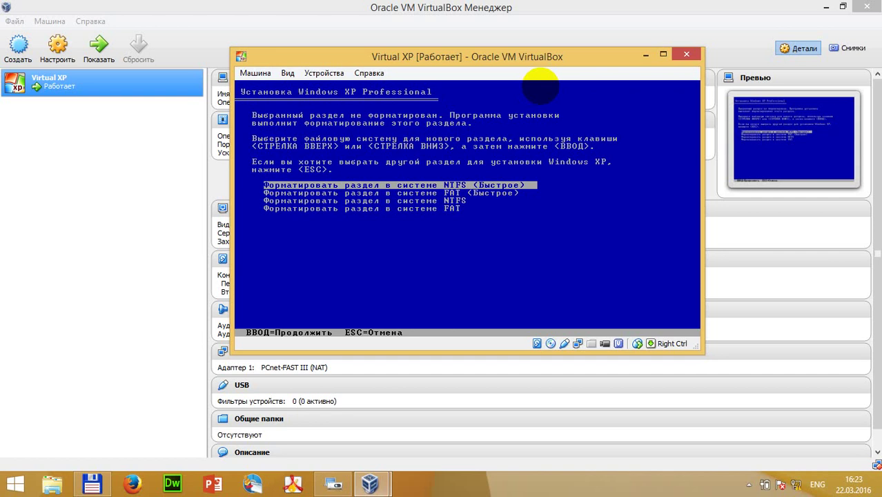
{"action": "key", "text": "Return"}
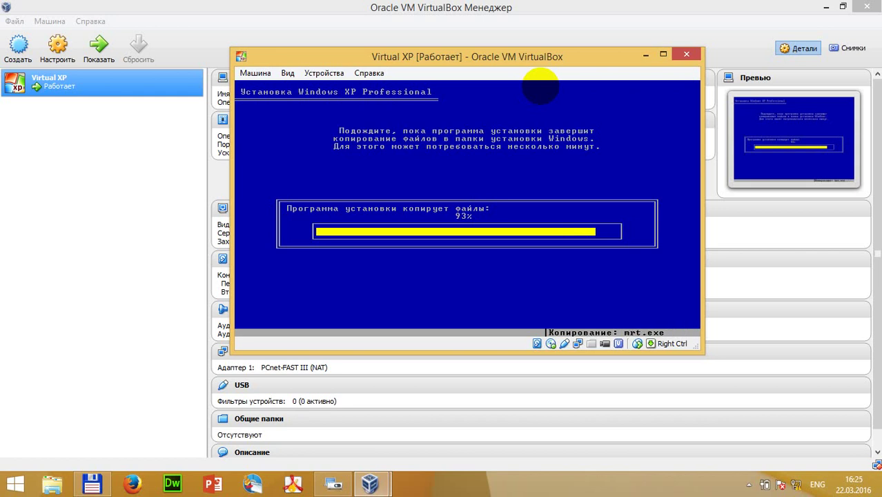
Step: Switch to Total Commander, go up to the root of drive C and highlight the swapfile system file
{"action": "left_click", "coordinate": [92, 483]}
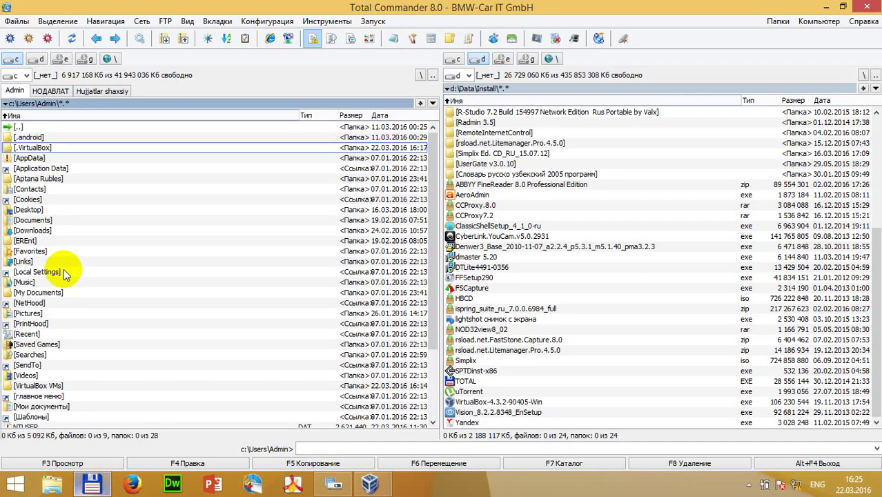
{"action": "key", "text": "BackSpace"}
{"action": "key", "text": "BackSpace"}
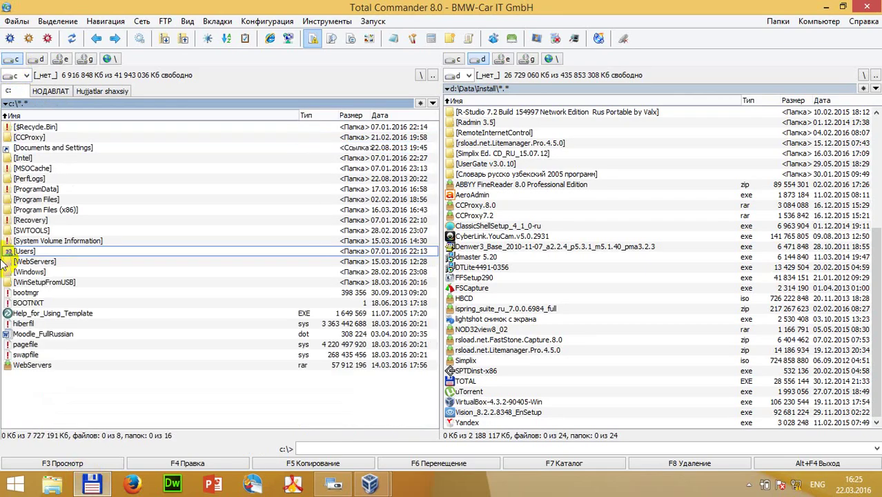
{"action": "left_click", "coordinate": [31, 355]}
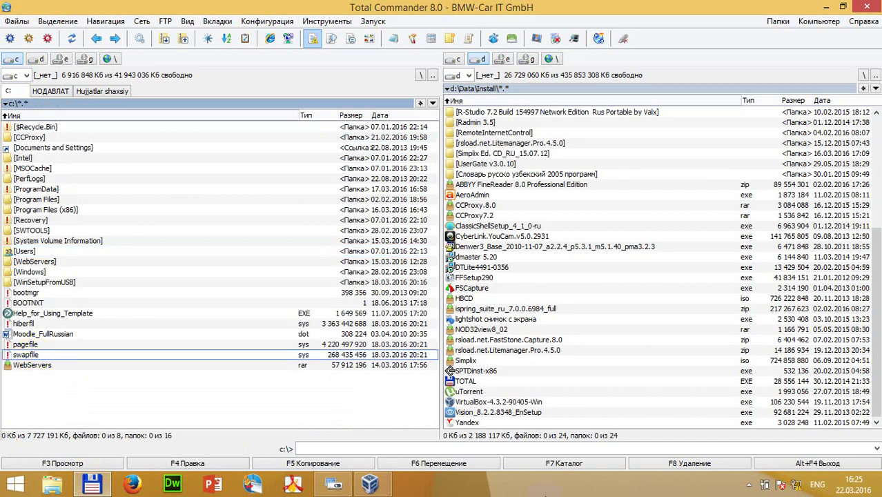
Step: Hide the hidden and system files on drive C, show them again, and look through the root's folders and files
{"action": "left_click", "coordinate": [312, 38]}
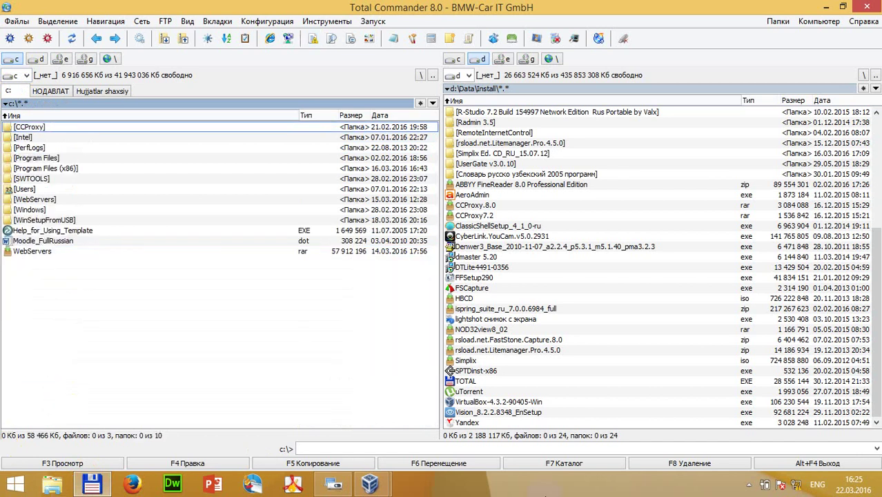
{"action": "left_click", "coordinate": [313, 38]}
{"action": "key", "text": "Down"}
{"action": "key", "text": "Down"}
{"action": "key", "text": "Down"}
{"action": "key", "text": "Down"}
{"action": "key", "text": "Down"}
{"action": "key", "text": "Down"}
{"action": "key", "text": "Down"}
{"action": "key", "text": "Down"}
{"action": "key", "text": "Down"}
{"action": "key", "text": "Down"}
{"action": "key", "text": "Down"}
{"action": "key", "text": "Down"}
{"action": "key", "text": "Down"}
{"action": "key", "text": "Down"}
{"action": "key", "text": "Down"}
{"action": "key", "text": "Down"}
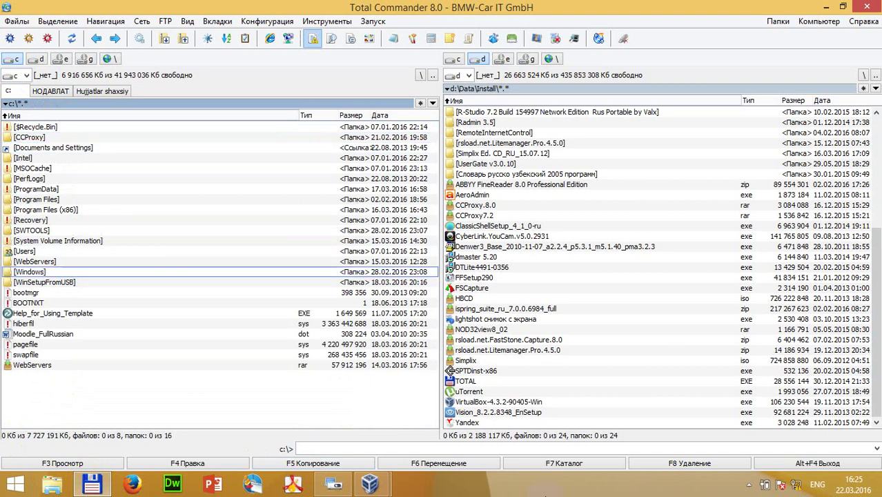
{"action": "key", "text": "Up"}
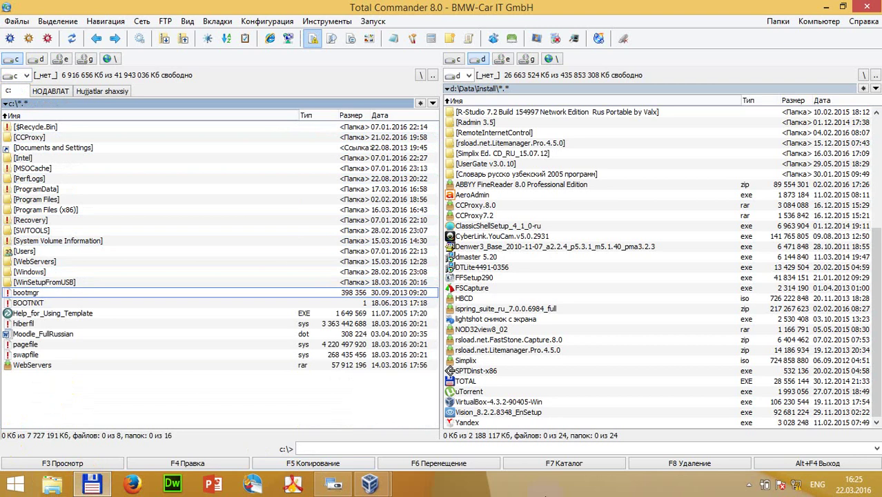
{"action": "key", "text": "Down"}
{"action": "key", "text": "Up"}
Step: Check the installation progress in the Virtual XP window, then return to Total Commander
{"action": "mouse_move", "coordinate": [368, 491]}
{"action": "left_click", "coordinate": [489, 445]}
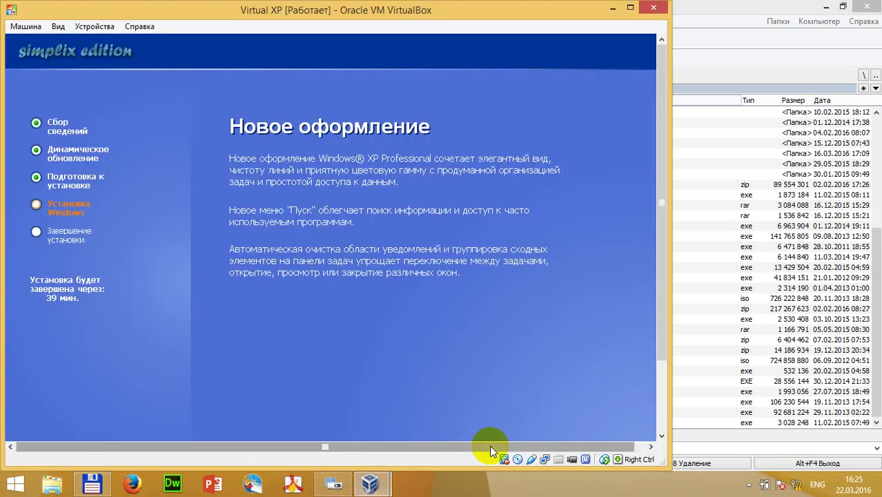
{"action": "key", "text": "alt+Tab"}
Step: Compare the Documents and Settings and Users folders in the root of drive C
{"action": "left_click", "coordinate": [123, 249]}
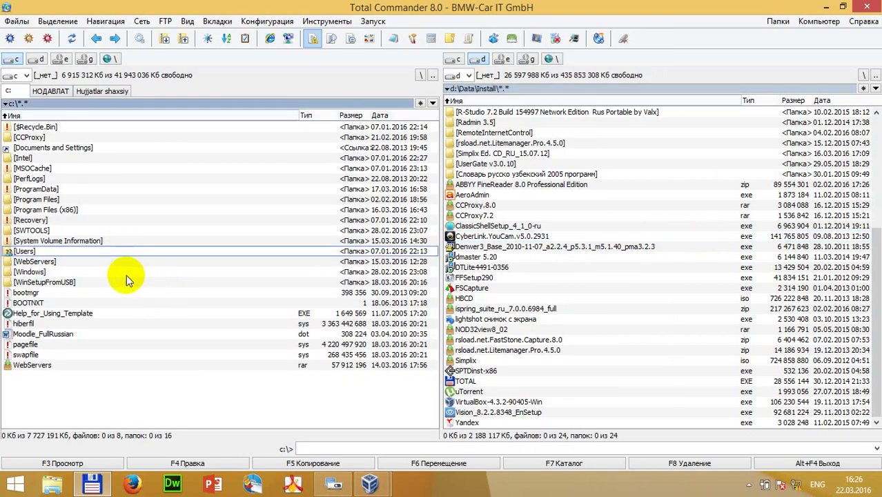
{"action": "left_click", "coordinate": [35, 147]}
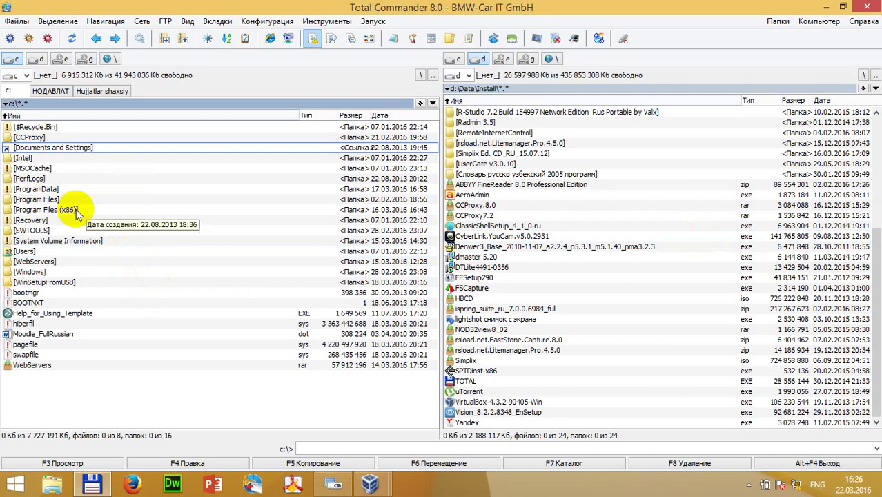
{"action": "left_click", "coordinate": [30, 252]}
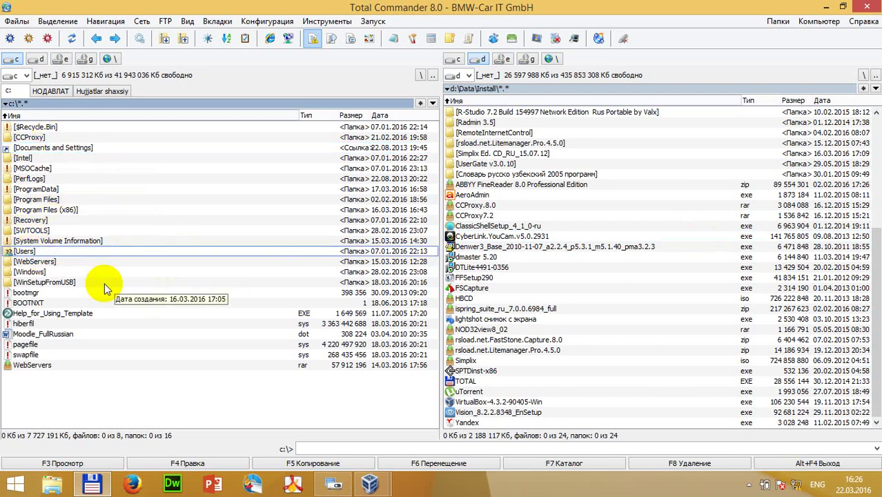
{"action": "left_click", "coordinate": [68, 148]}
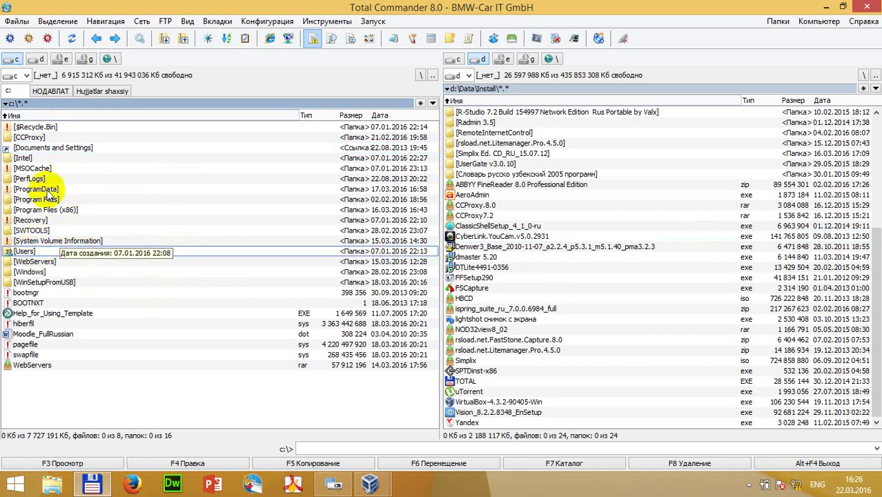
{"action": "left_click", "coordinate": [43, 147]}
{"action": "left_click", "coordinate": [39, 252]}
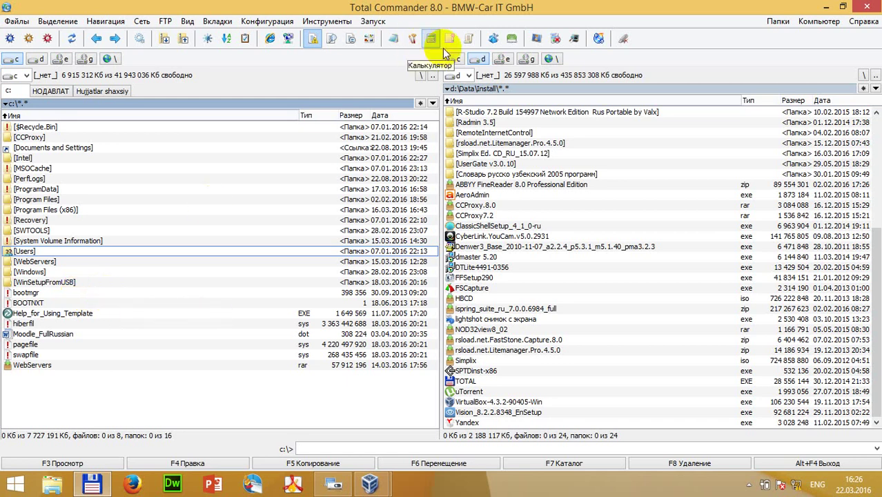
Step: Go up from the Data\Install folder to the root of drive D
{"action": "left_click", "coordinate": [525, 177]}
{"action": "scroll", "coordinate": [537, 185], "scroll_direction": "up", "scroll_amount": 1}
{"action": "scroll", "coordinate": [535, 184], "scroll_direction": "up", "scroll_amount": 6}
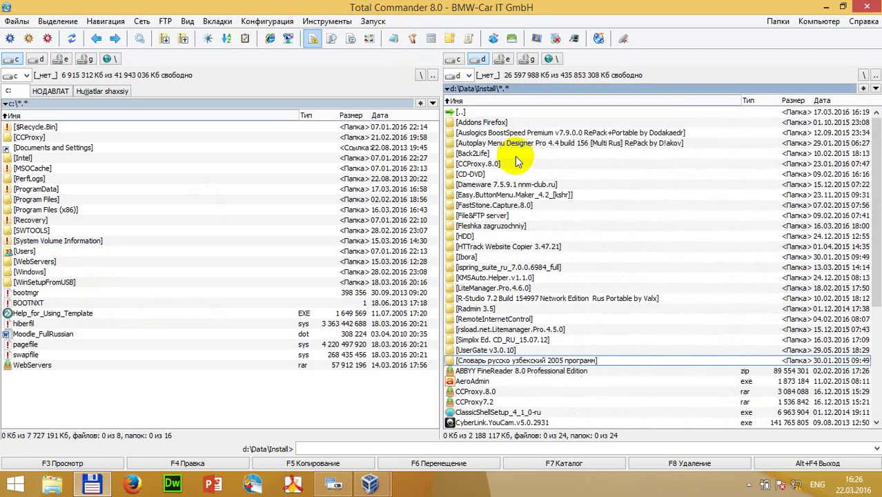
{"action": "left_click", "coordinate": [481, 116]}
{"action": "double_click", "coordinate": [480, 116]}
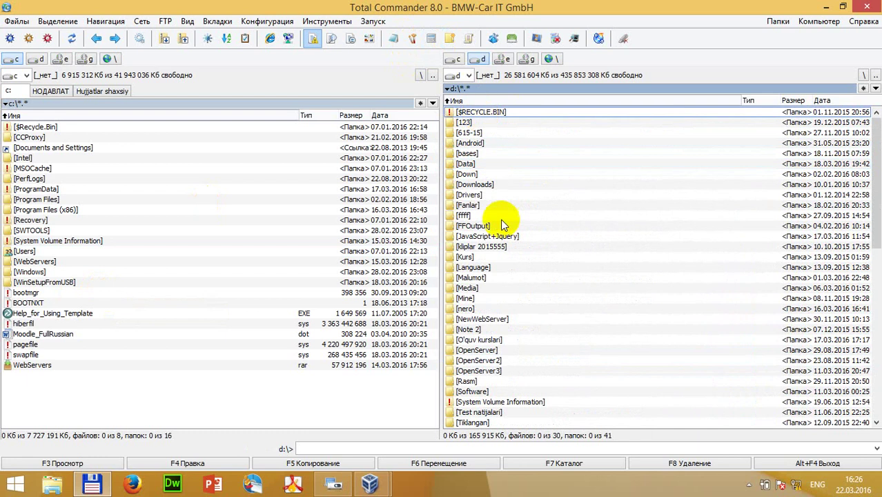
Step: Try to open the System Volume Information folder on drive D and dismiss the message
{"action": "scroll", "coordinate": [513, 224], "scroll_direction": "down", "scroll_amount": 5}
{"action": "double_click", "coordinate": [519, 279]}
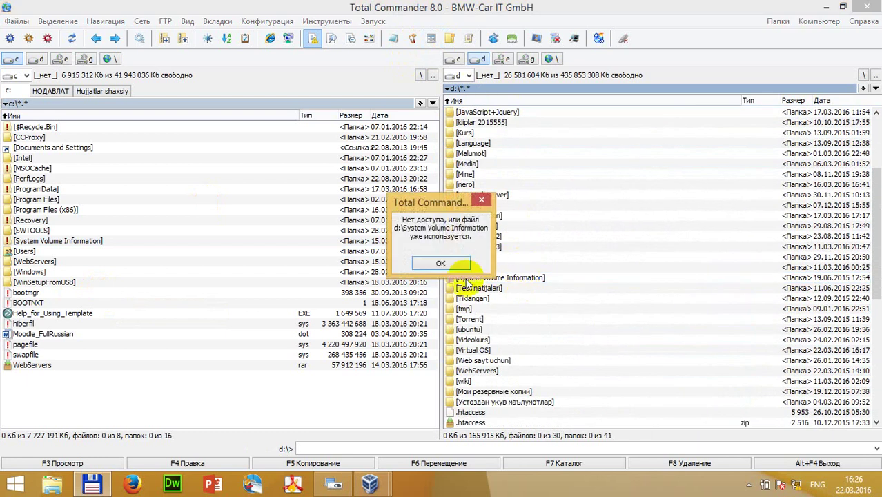
{"action": "left_click", "coordinate": [443, 265]}
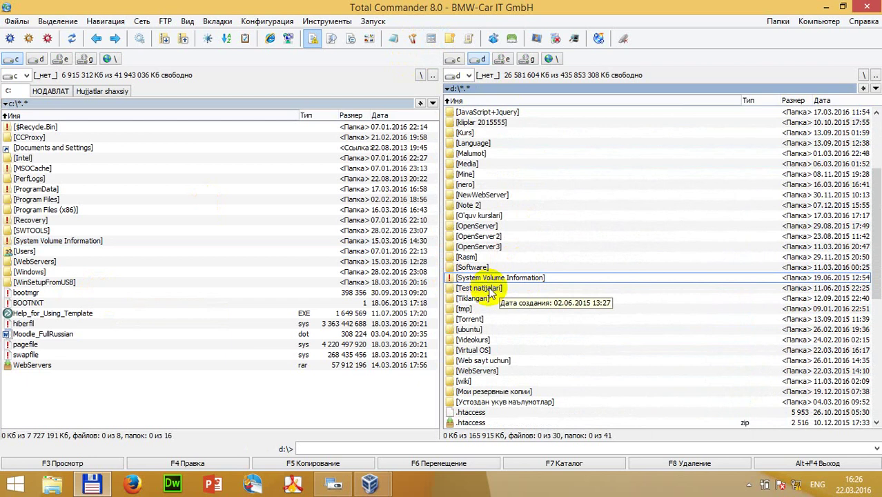
Step: Open the $RECYCLE.BIN folder in the root of drive D
{"action": "scroll", "coordinate": [500, 293], "scroll_direction": "up", "scroll_amount": 4}
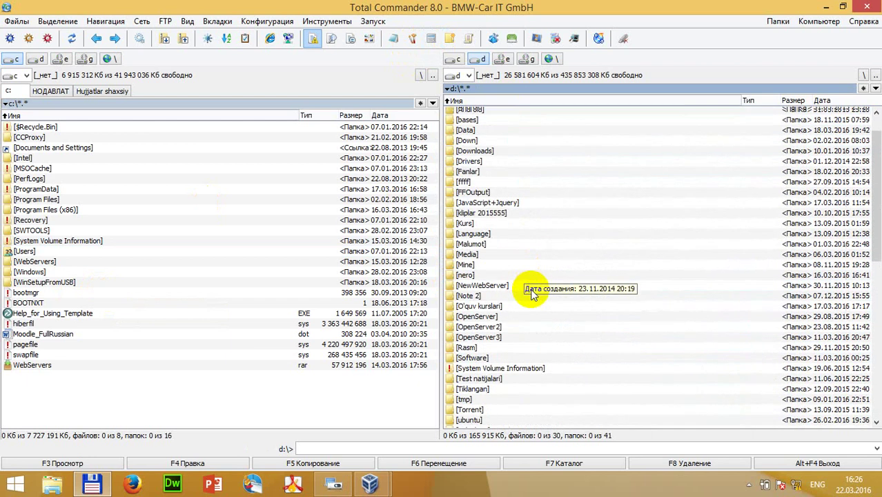
{"action": "left_click", "coordinate": [489, 113]}
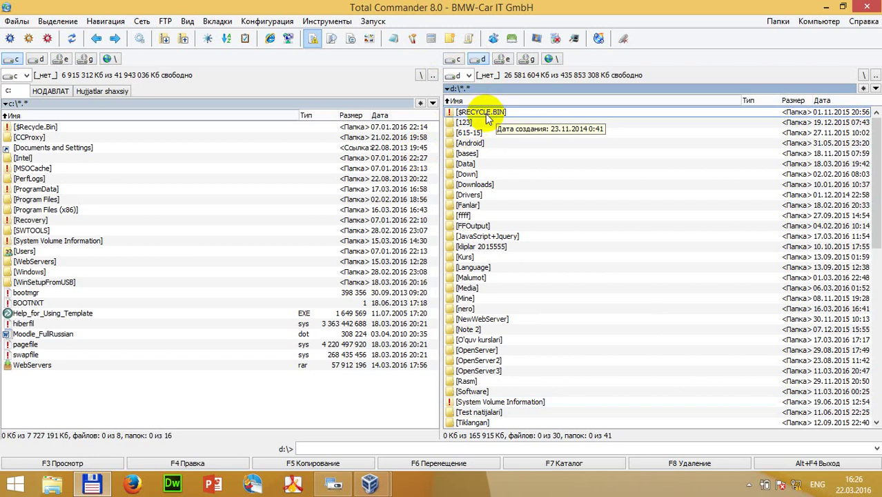
{"action": "double_click", "coordinate": [485, 115]}
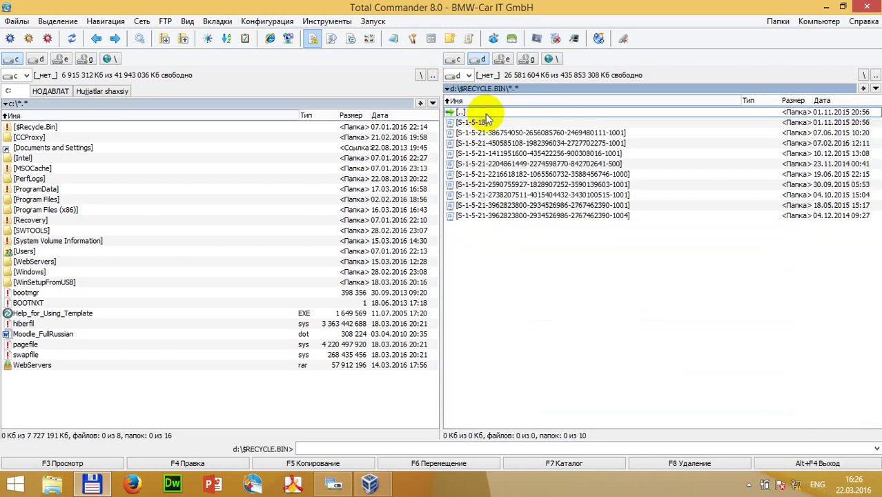
Step: Return to the root of drive D and look through its list of folders
{"action": "double_click", "coordinate": [486, 113]}
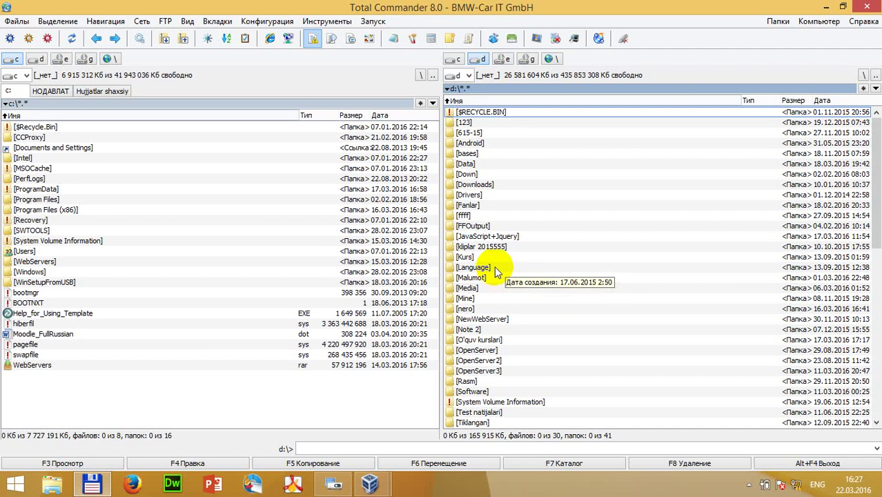
{"action": "scroll", "coordinate": [499, 273], "scroll_direction": "down", "scroll_amount": 2}
{"action": "scroll", "coordinate": [496, 272], "scroll_direction": "down", "scroll_amount": 1}
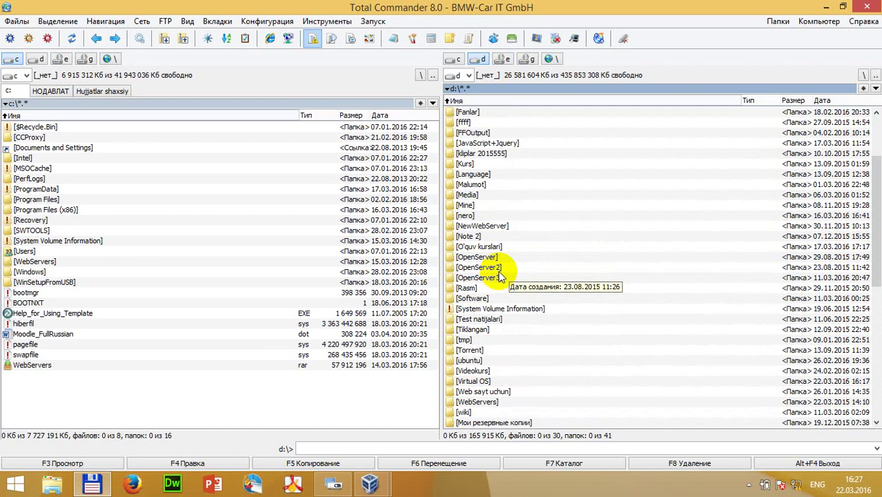
{"action": "scroll", "coordinate": [500, 276], "scroll_direction": "up", "scroll_amount": 3}
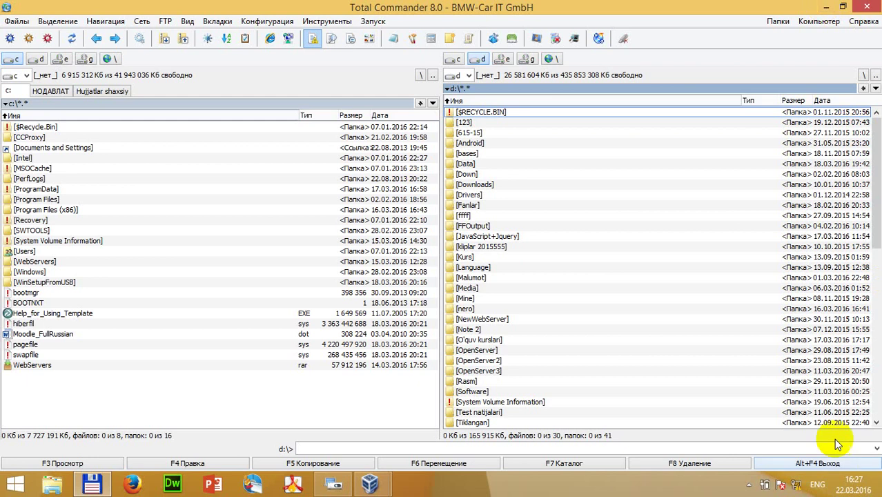
Step: Switch to the running Virtual XP machine in VirtualBox and put it into full-screen mode
{"action": "left_click", "coordinate": [370, 483]}
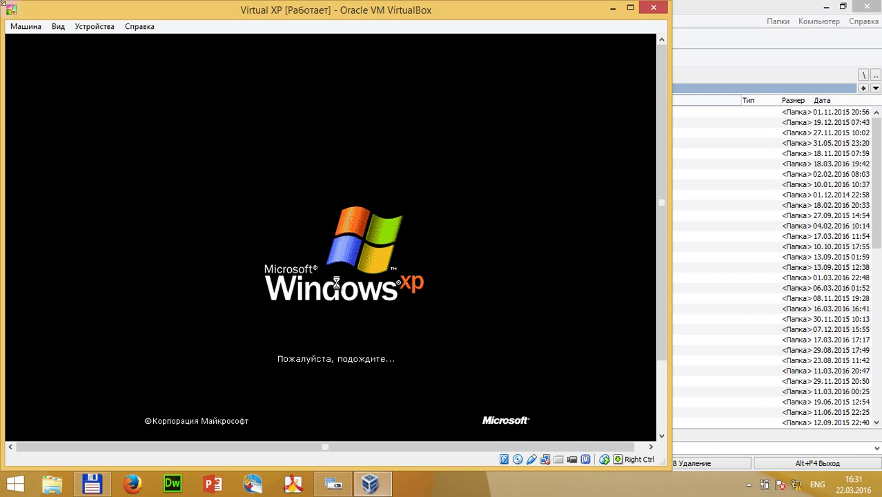
{"action": "left_click", "coordinate": [462, 155]}
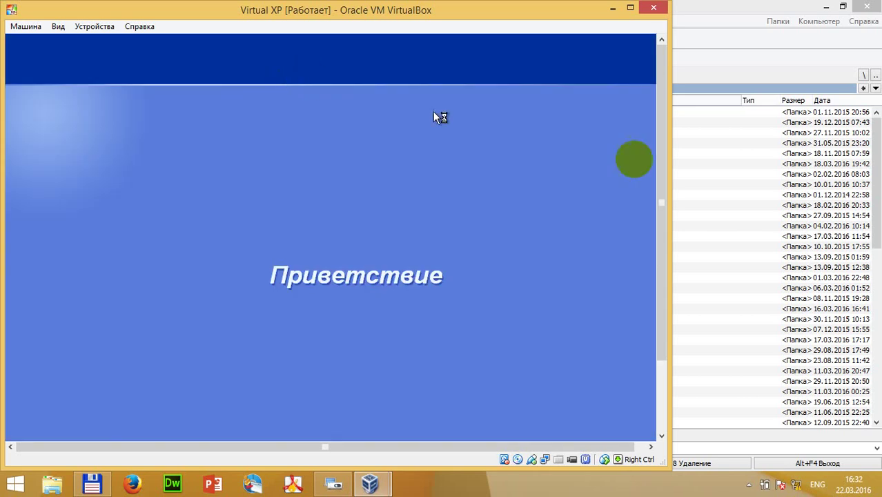
{"action": "left_click_drag", "start_coordinate": [659, 152], "coordinate": [666, 189]}
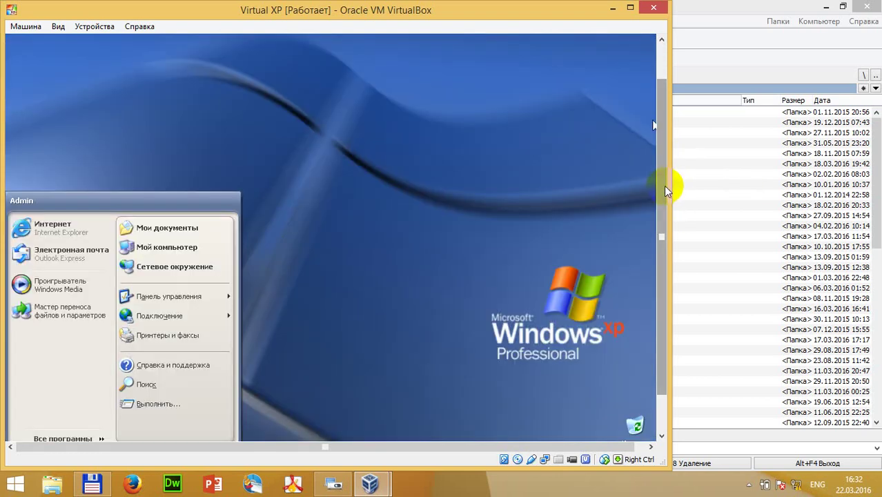
{"action": "left_click_drag", "start_coordinate": [667, 190], "coordinate": [668, 320]}
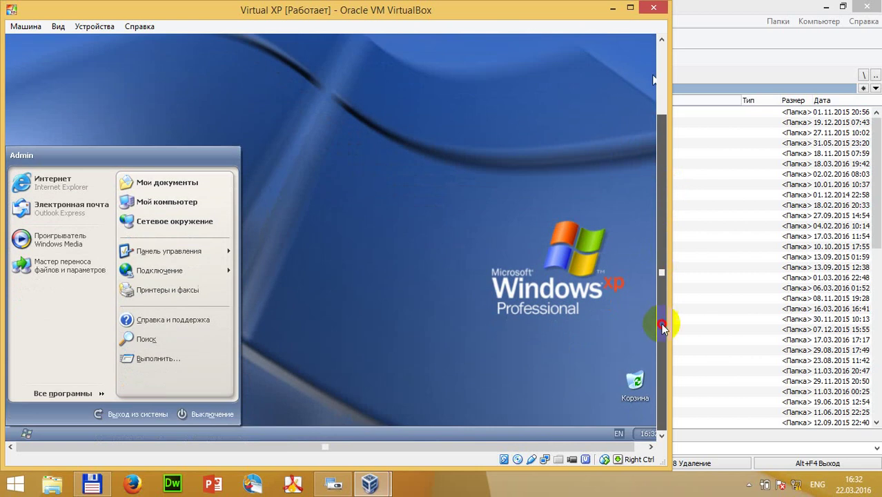
{"action": "left_click", "coordinate": [58, 27]}
{"action": "left_click", "coordinate": [69, 40]}
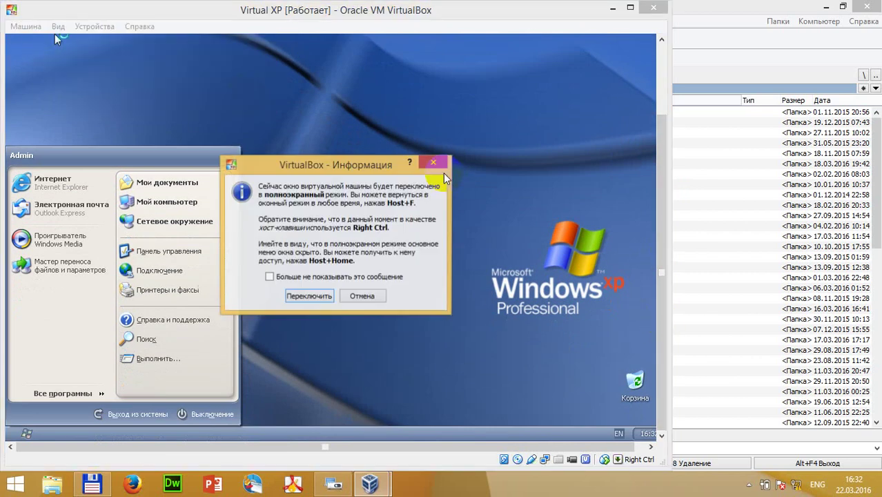
{"action": "left_click", "coordinate": [328, 297]}
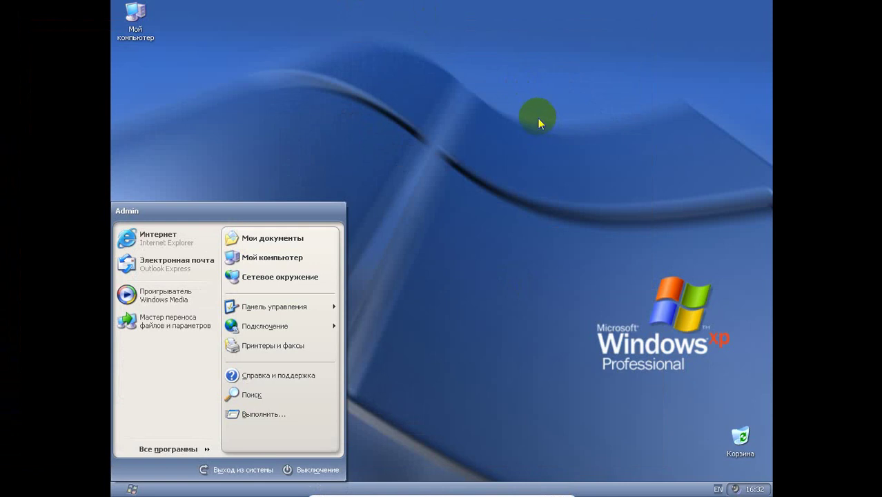
Step: Refresh the Windows XP desktop and restart the guest system
{"action": "left_click", "coordinate": [452, 83]}
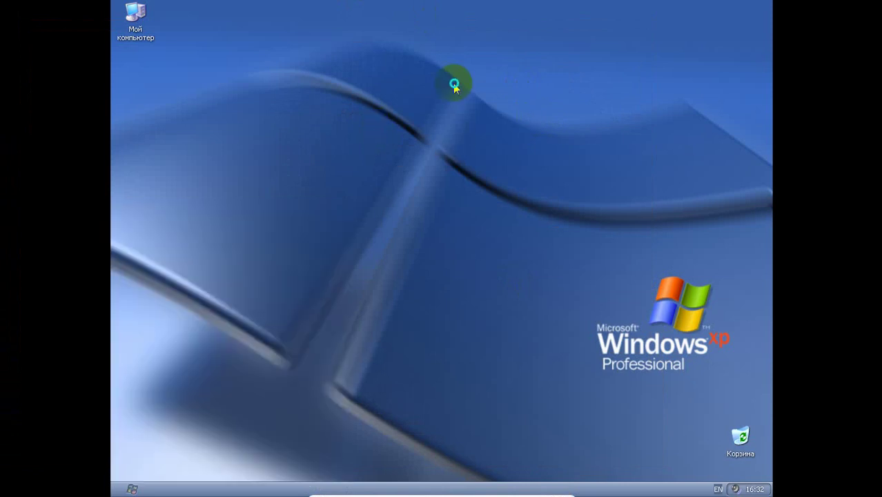
{"action": "right_click", "coordinate": [453, 83]}
{"action": "left_click", "coordinate": [502, 103]}
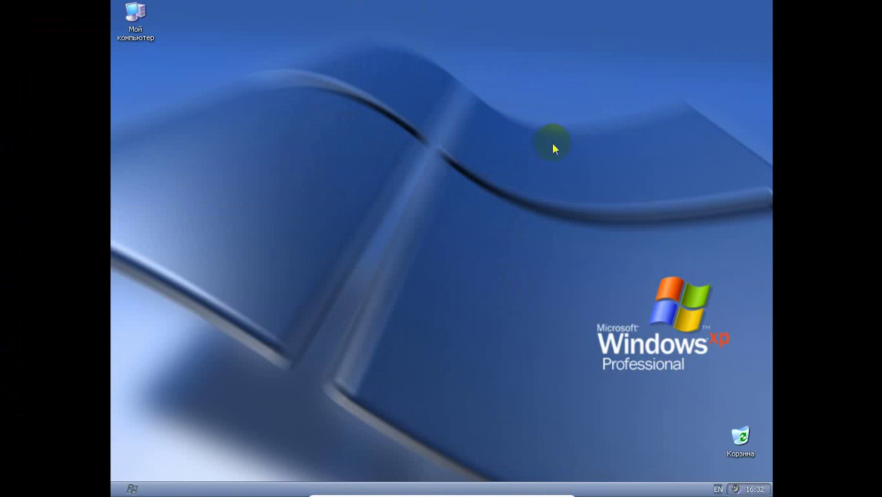
{"action": "left_click", "coordinate": [124, 488]}
{"action": "left_click", "coordinate": [313, 470]}
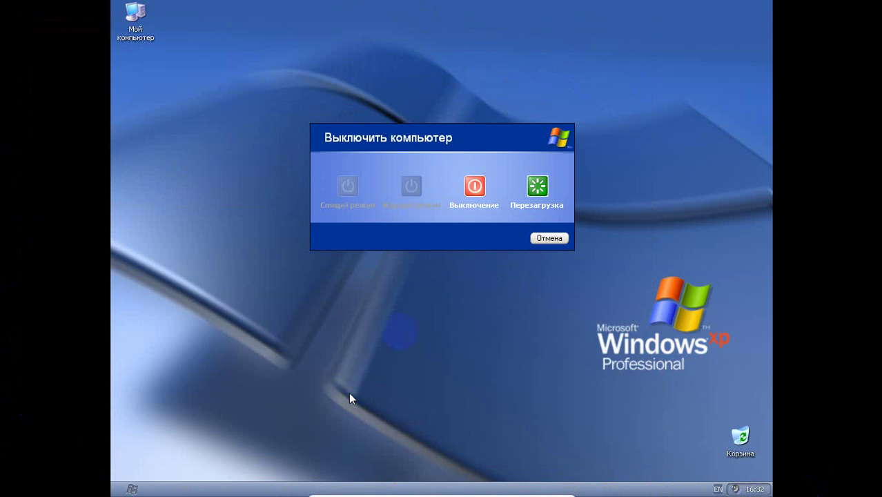
{"action": "left_click", "coordinate": [537, 187]}
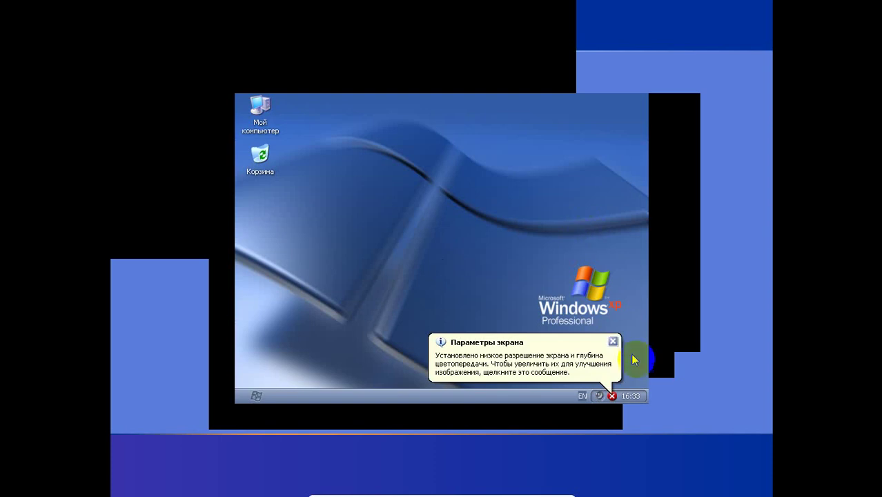
Step: Let Windows XP improve its low screen resolution and colour depth automatically, and keep the adjusted display settings
{"action": "left_click", "coordinate": [492, 358]}
{"action": "left_click", "coordinate": [454, 266]}
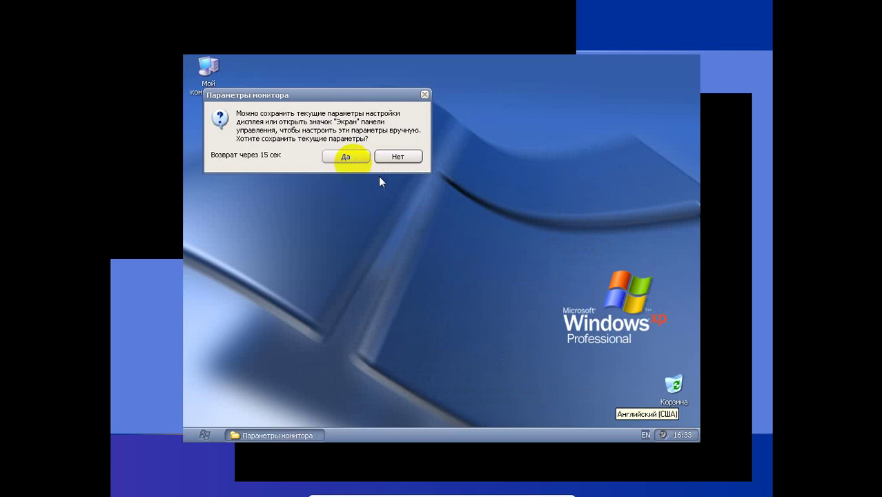
{"action": "left_click", "coordinate": [345, 156]}
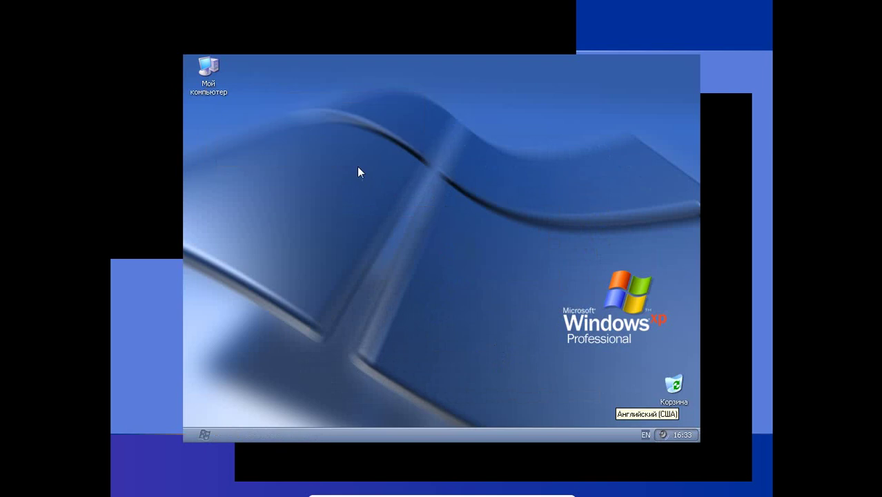
{"action": "left_click", "coordinate": [206, 434]}
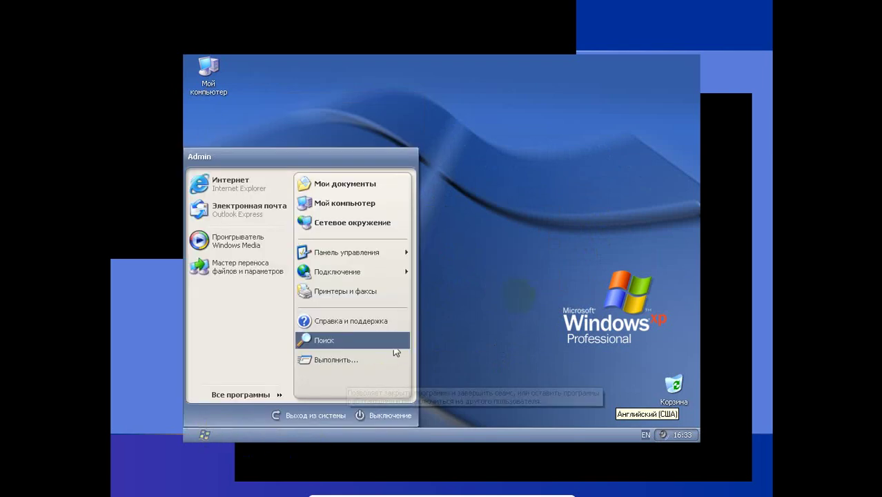
{"action": "left_click", "coordinate": [474, 205]}
{"action": "right_click", "coordinate": [466, 198]}
{"action": "left_click", "coordinate": [504, 224]}
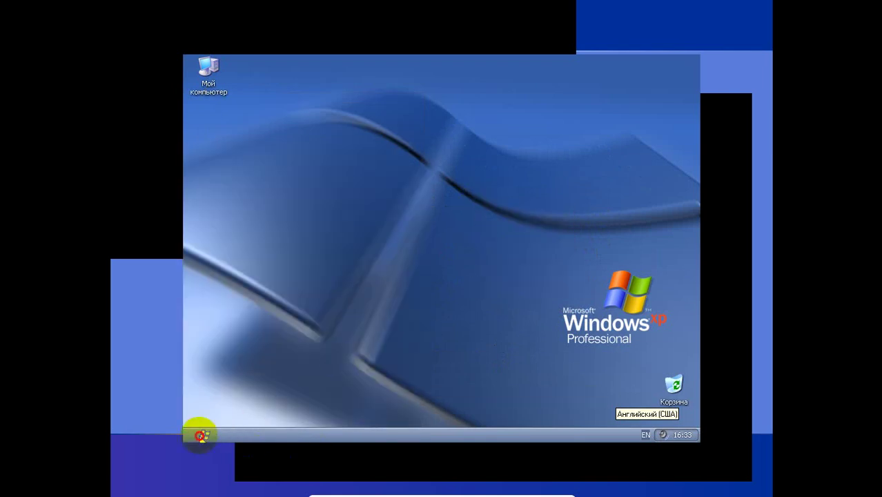
{"action": "left_click", "coordinate": [204, 434]}
{"action": "mouse_move", "coordinate": [414, 490]}
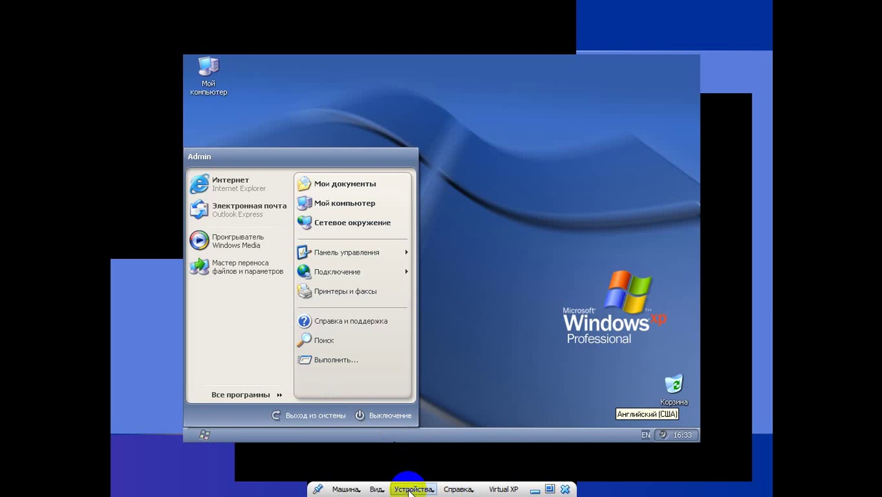
Step: Set the Windows XP screen resolution to 1024 by 768 pixels and keep the change
{"action": "right_click", "coordinate": [522, 227]}
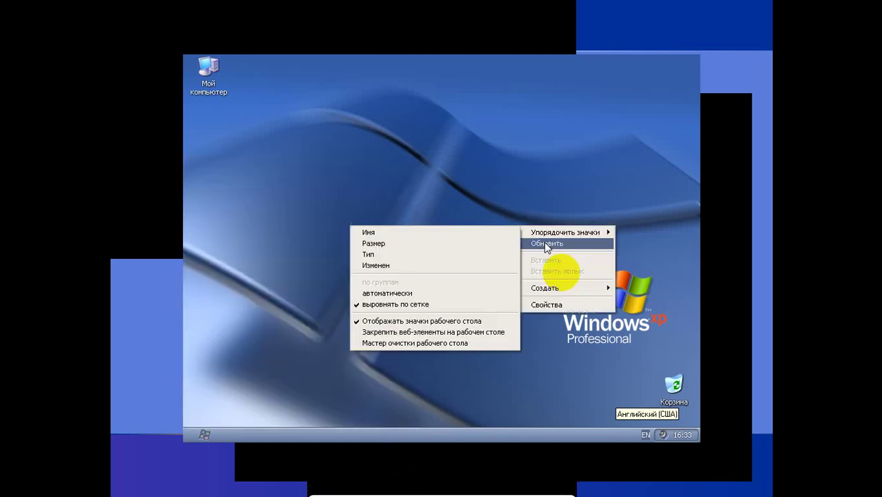
{"action": "left_click", "coordinate": [545, 307]}
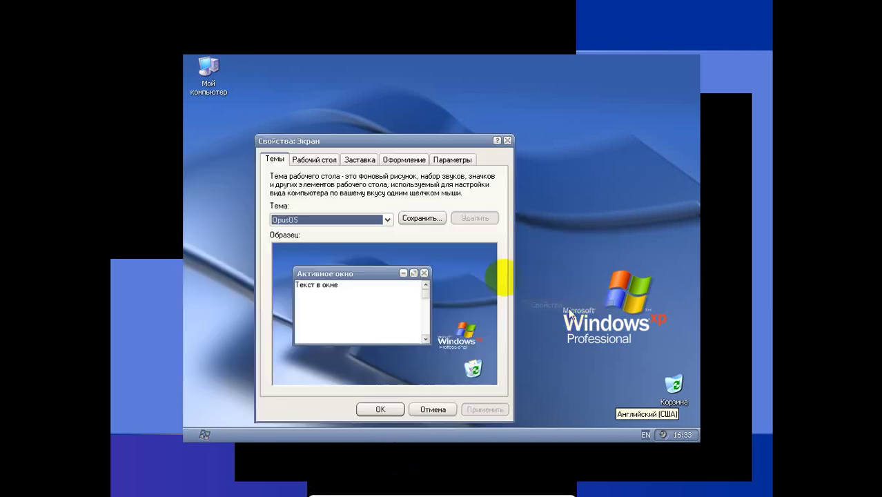
{"action": "left_click", "coordinate": [452, 158]}
{"action": "left_click_drag", "start_coordinate": [311, 342], "coordinate": [318, 342]}
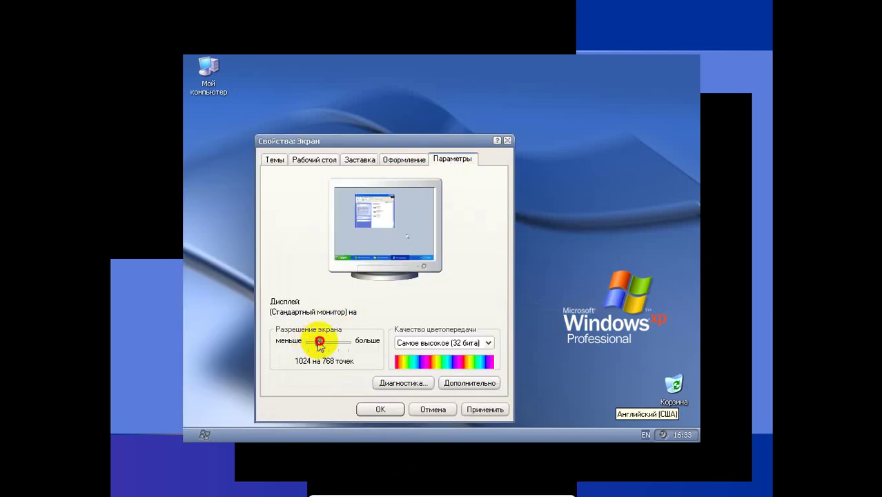
{"action": "left_click", "coordinate": [486, 409]}
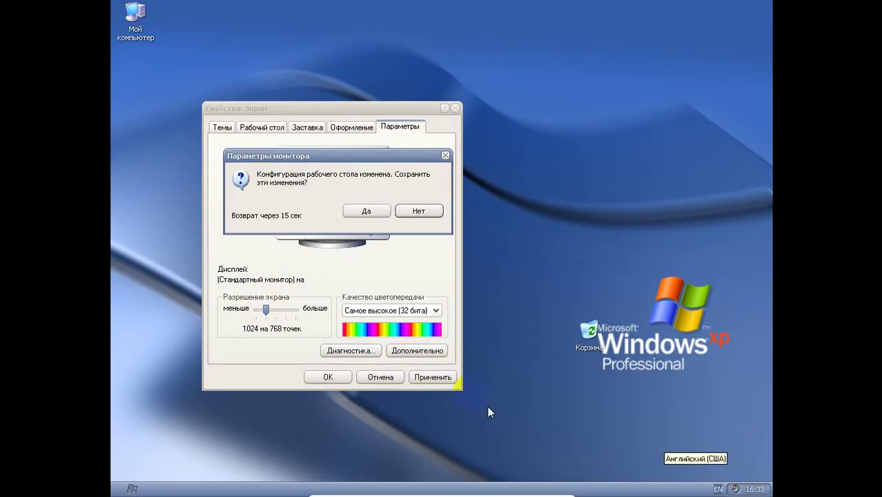
{"action": "left_click", "coordinate": [364, 211]}
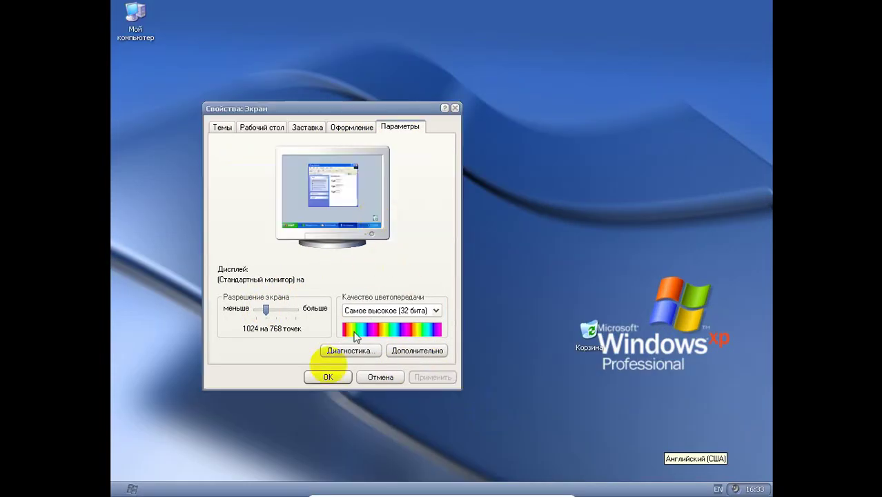
{"action": "left_click", "coordinate": [326, 381]}
Step: Take the Virtual XP machine out of full-screen mode and move its window further right on the host desktop
{"action": "mouse_move", "coordinate": [453, 486]}
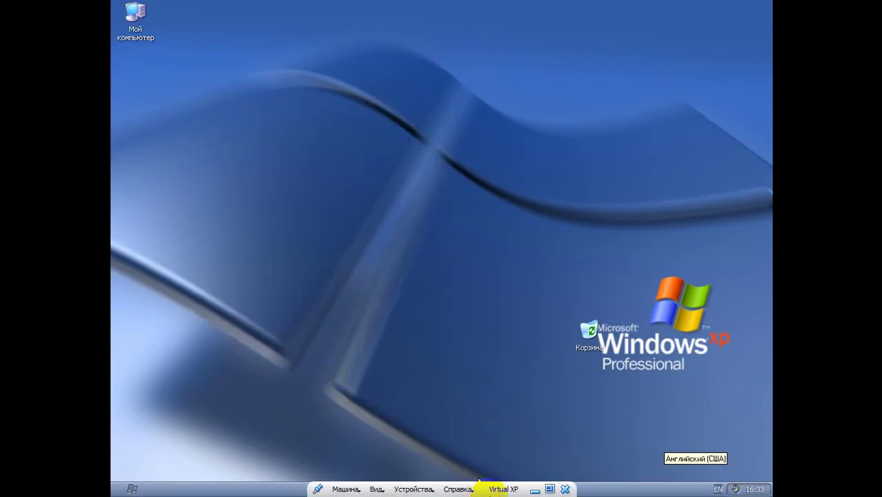
{"action": "left_click", "coordinate": [381, 488]}
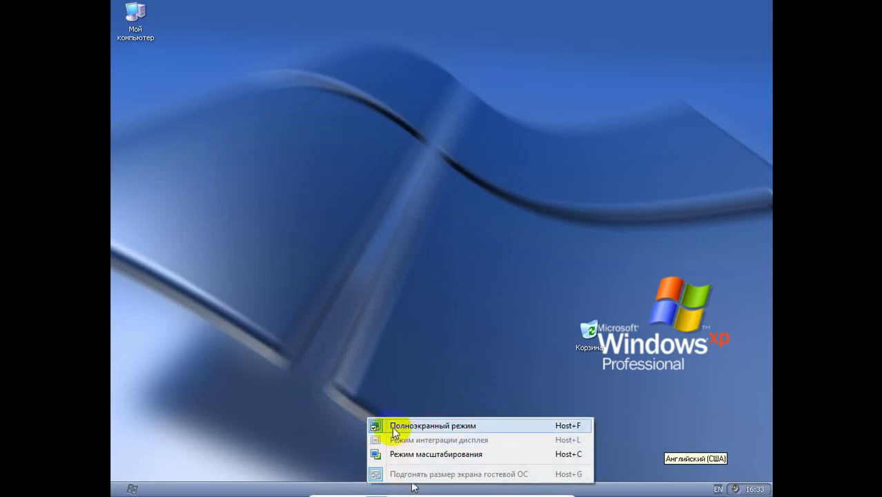
{"action": "left_click", "coordinate": [394, 425]}
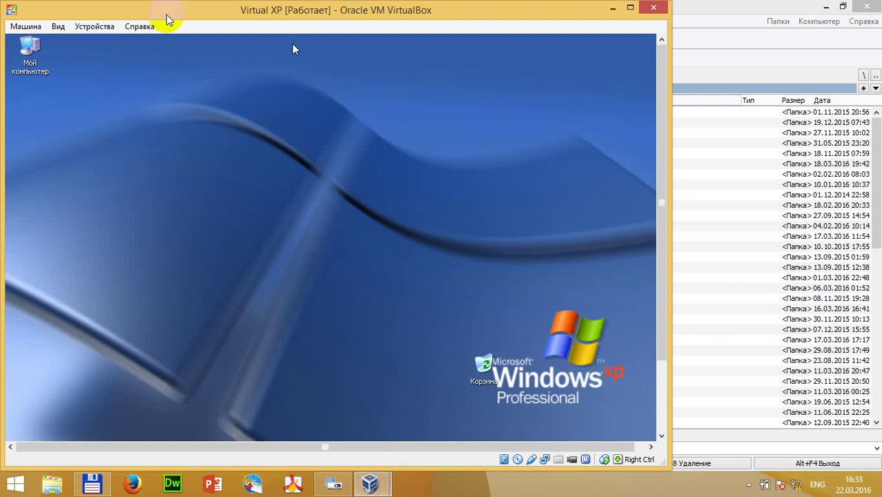
{"action": "left_click_drag", "start_coordinate": [167, 19], "coordinate": [294, 19]}
Step: Set the Windows XP screen resolution to 800 by 600 pixels and keep the change
{"action": "right_click", "coordinate": [371, 169]}
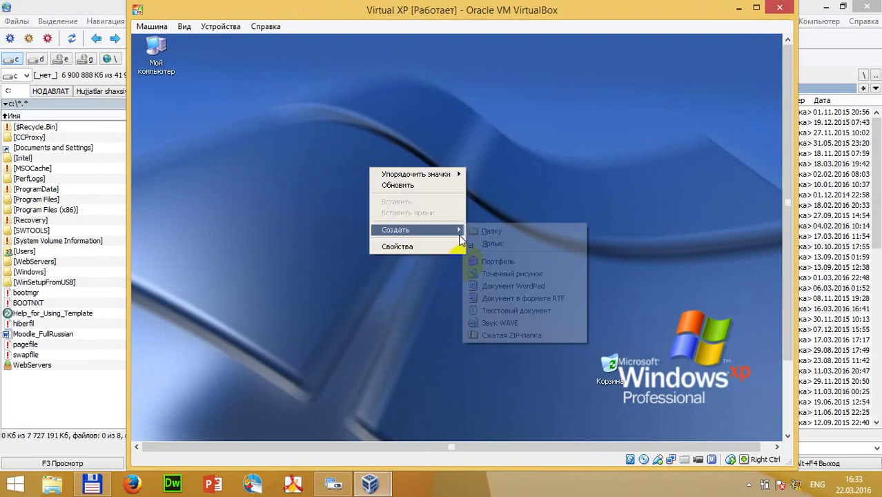
{"action": "left_click", "coordinate": [404, 247]}
{"action": "left_click", "coordinate": [343, 75]}
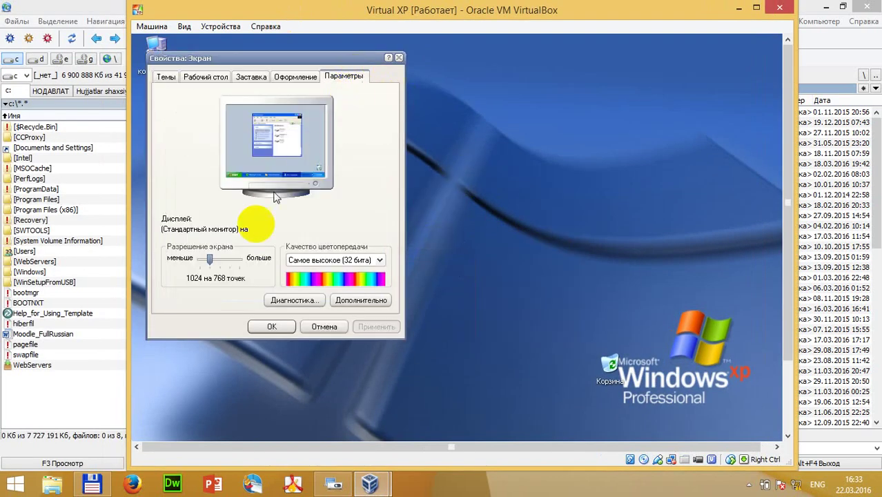
{"action": "left_click_drag", "start_coordinate": [210, 258], "coordinate": [199, 261]}
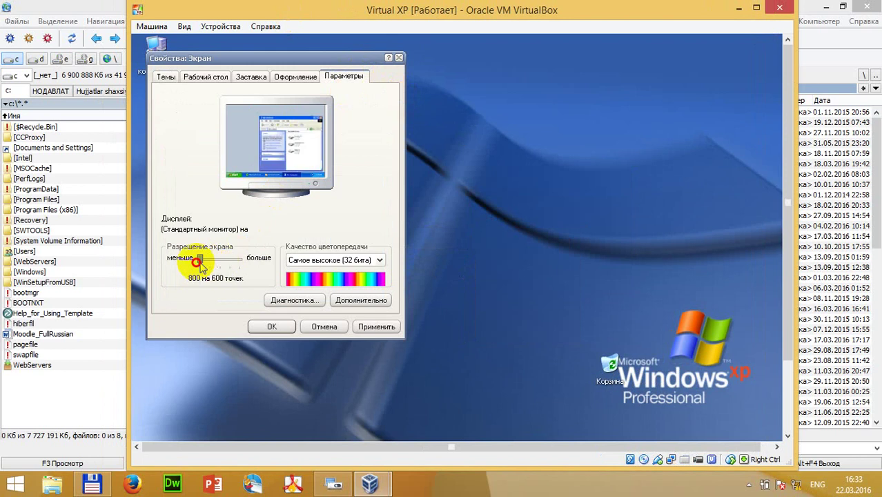
{"action": "left_click", "coordinate": [272, 326]}
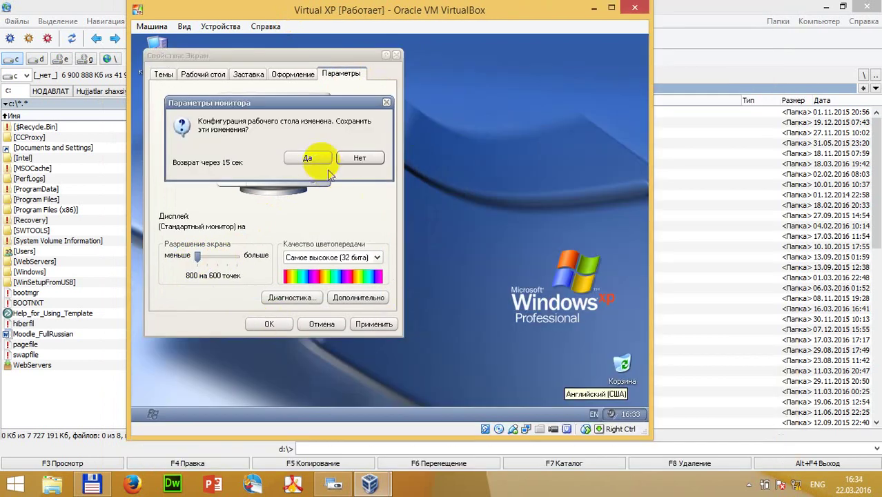
{"action": "left_click", "coordinate": [316, 158]}
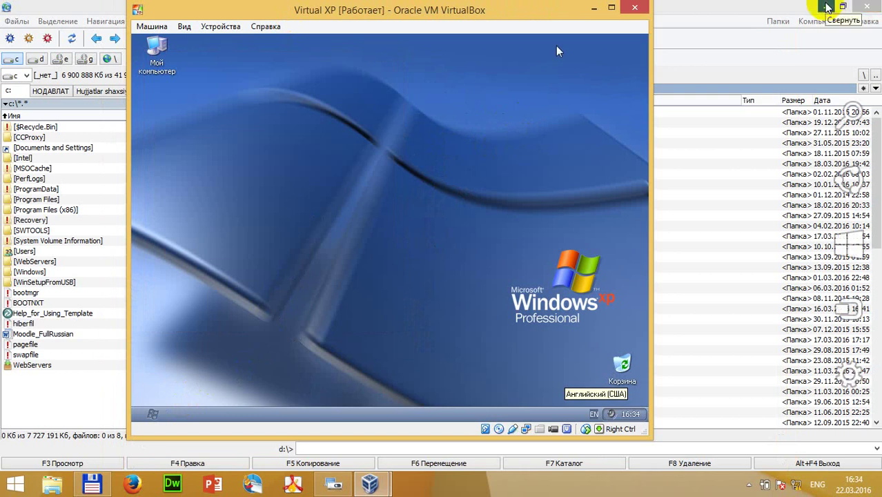
Step: Minimise the Total Commander and VirtualBox manager windows behind the virtual machine
{"action": "left_click", "coordinate": [828, 6]}
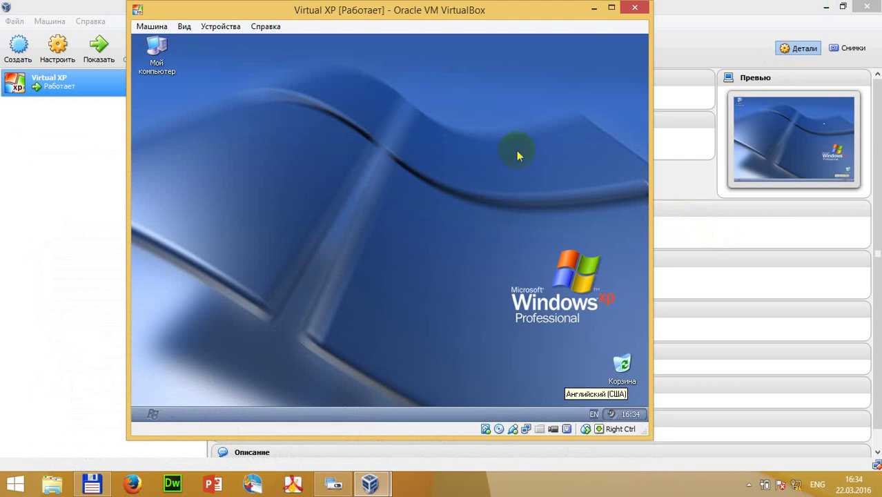
{"action": "left_click", "coordinate": [826, 7]}
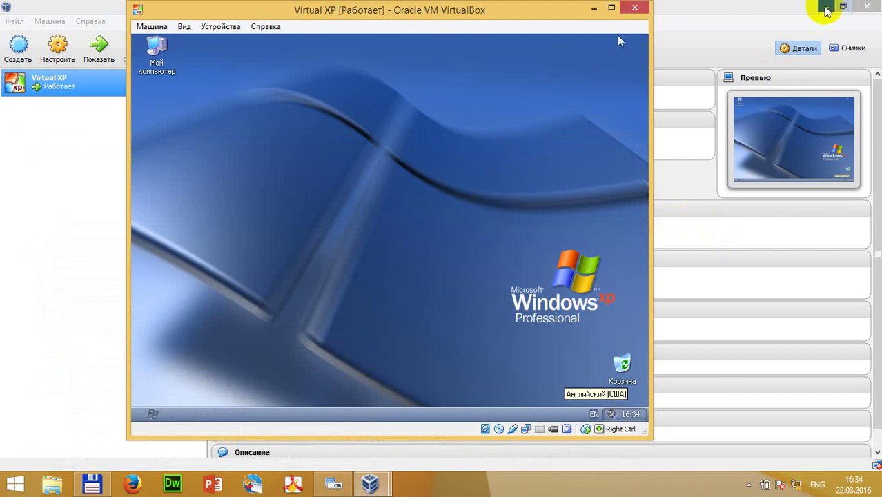